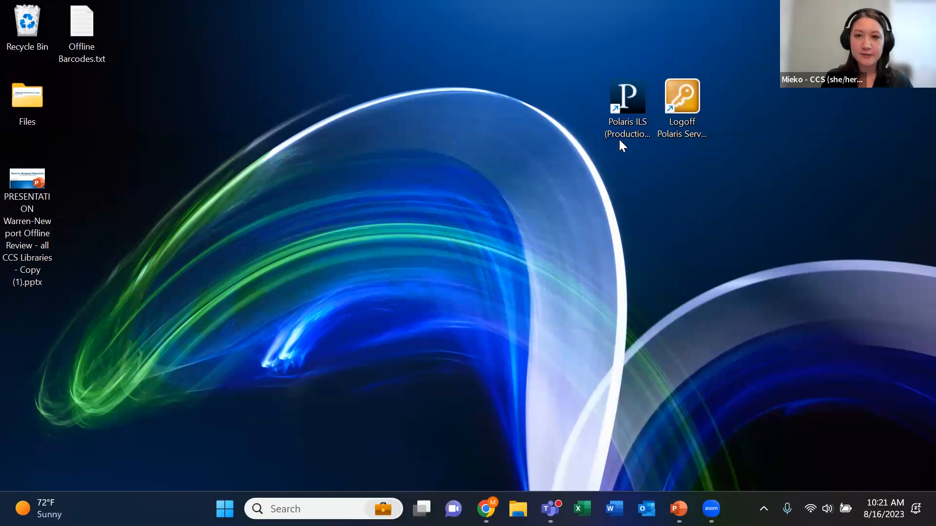
# Launch Polaris ILS (Production), connect to the remote program, enter the account password and acknowledge the production server alert
pyautogui.doubleClick(628, 119)
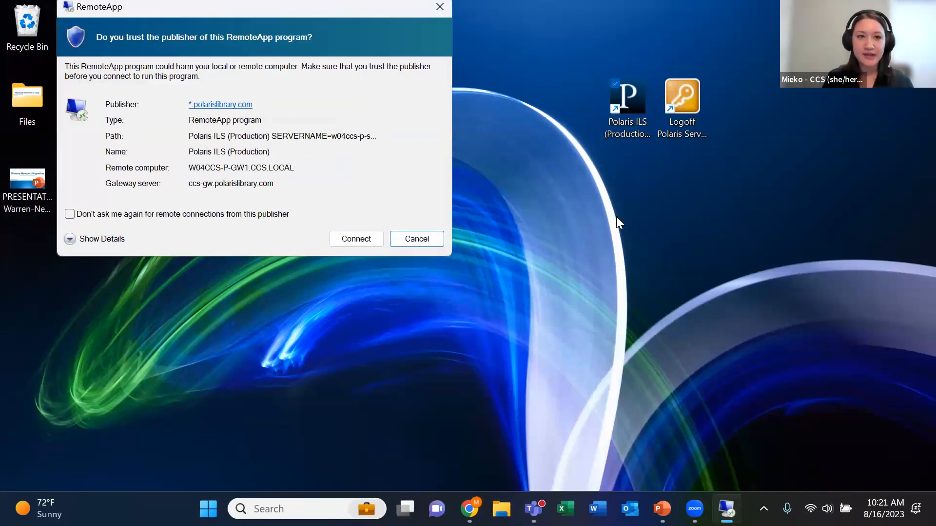
pyautogui.click(359, 238)
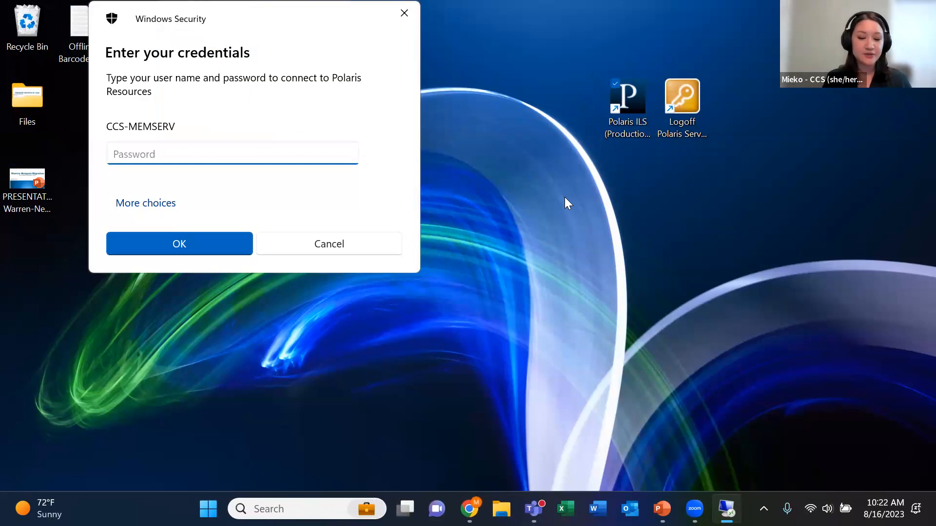
pyautogui.write('•••••••')
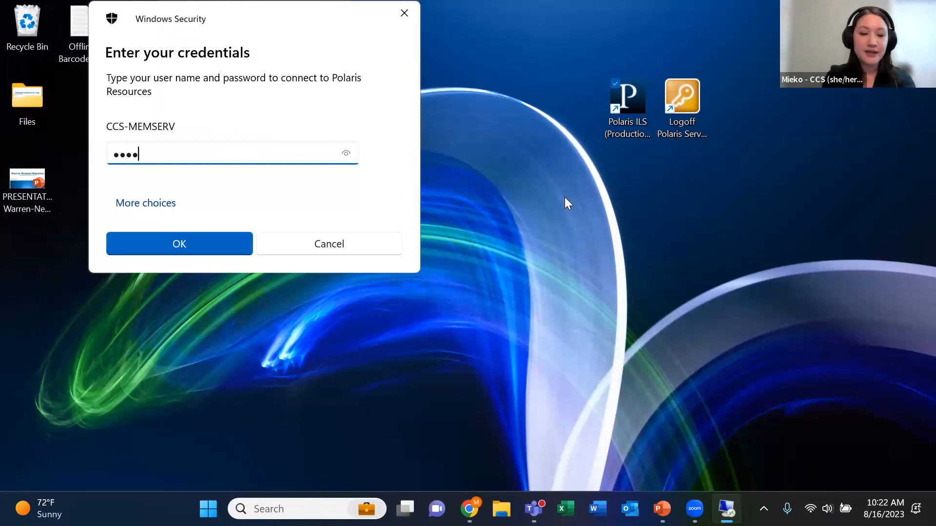
pyautogui.write('••')
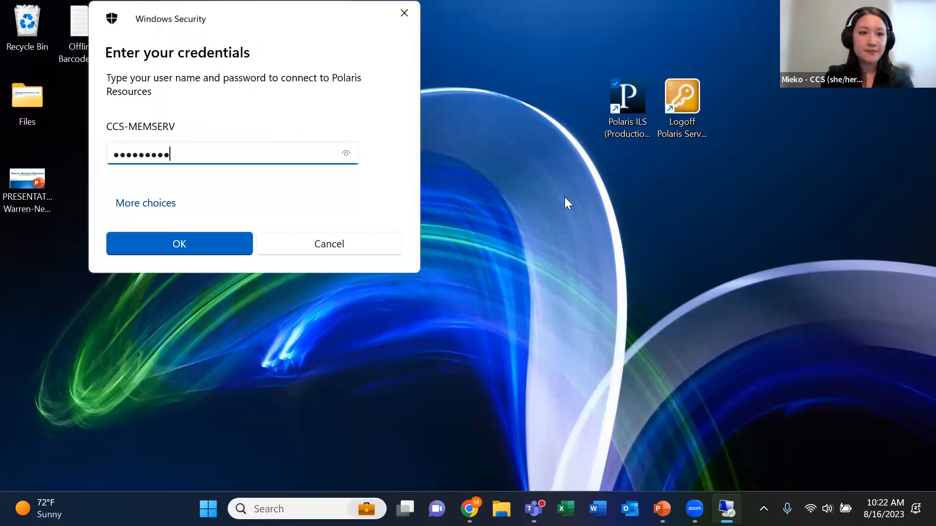
pyautogui.click(219, 237)
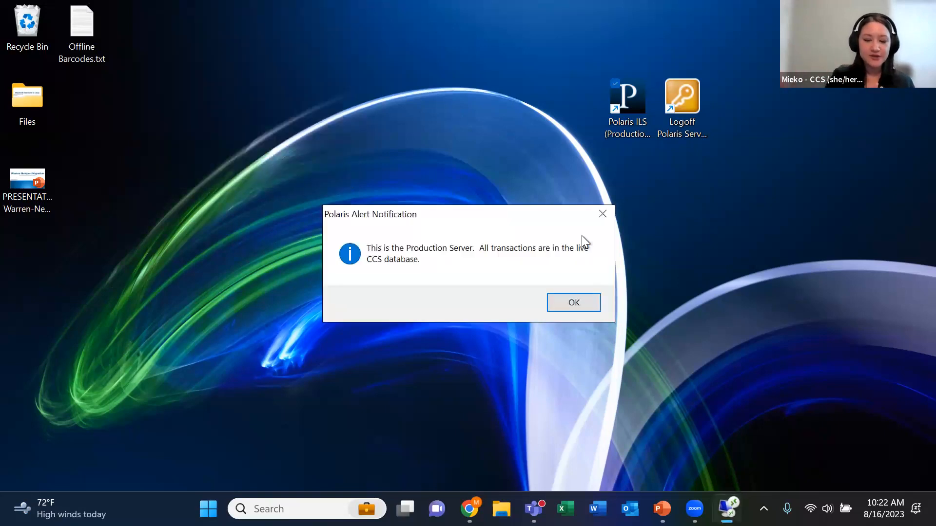
pyautogui.click(592, 307)
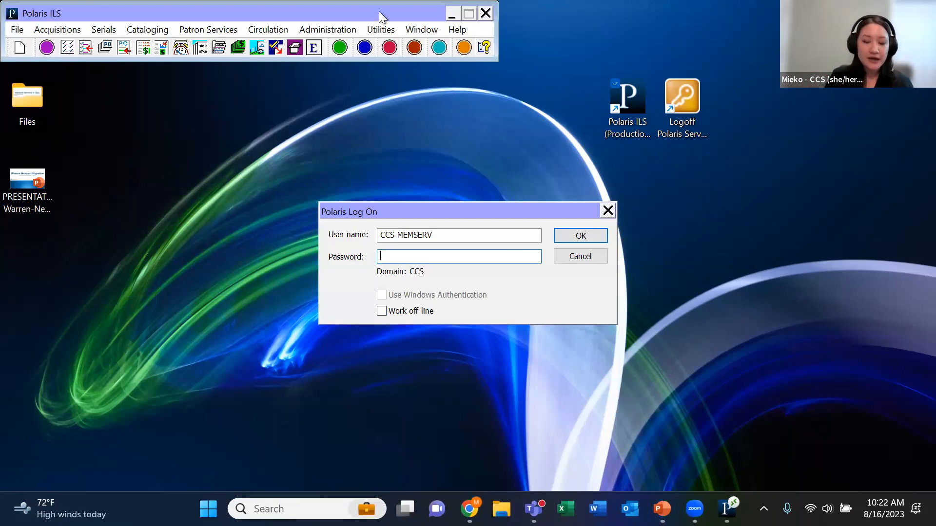
# Log on to Polaris with Work off-line enabled, entering the staff member's user name
pyautogui.click(380, 28)
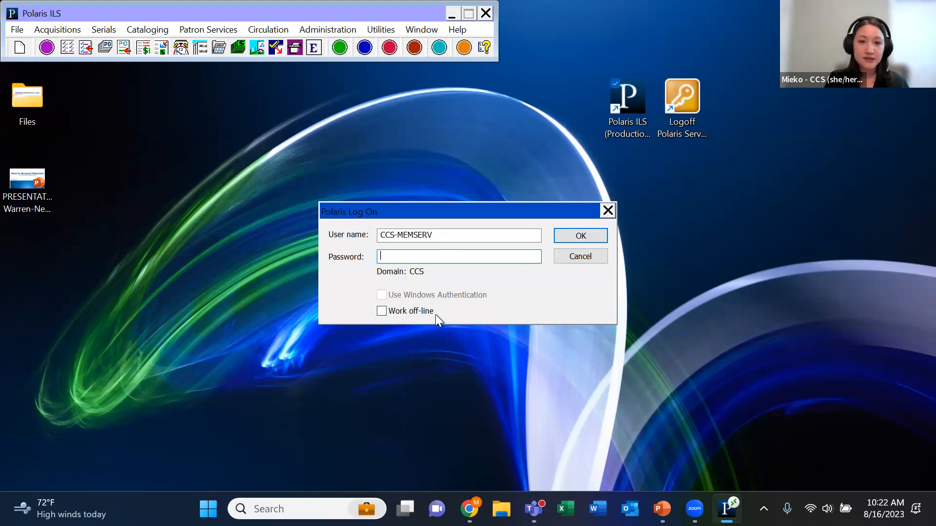
pyautogui.click(380, 312)
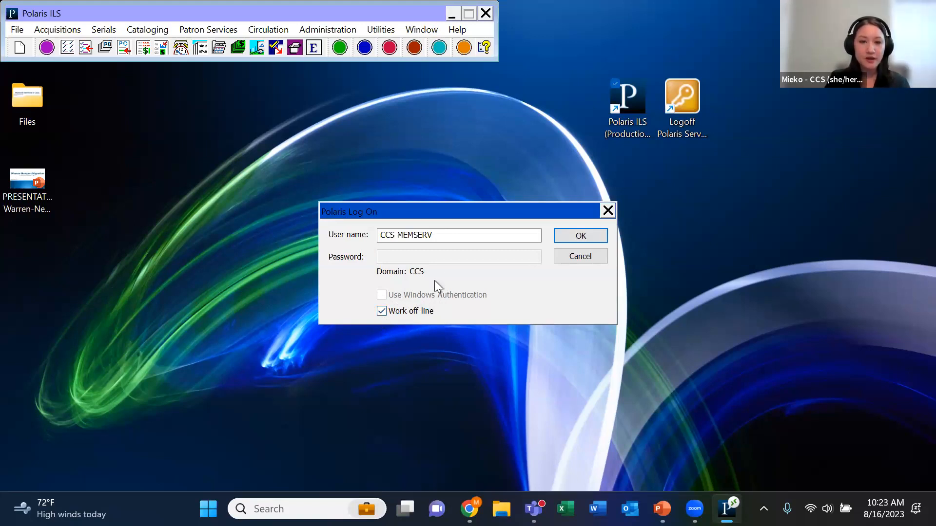
pyautogui.doubleClick(397, 235)
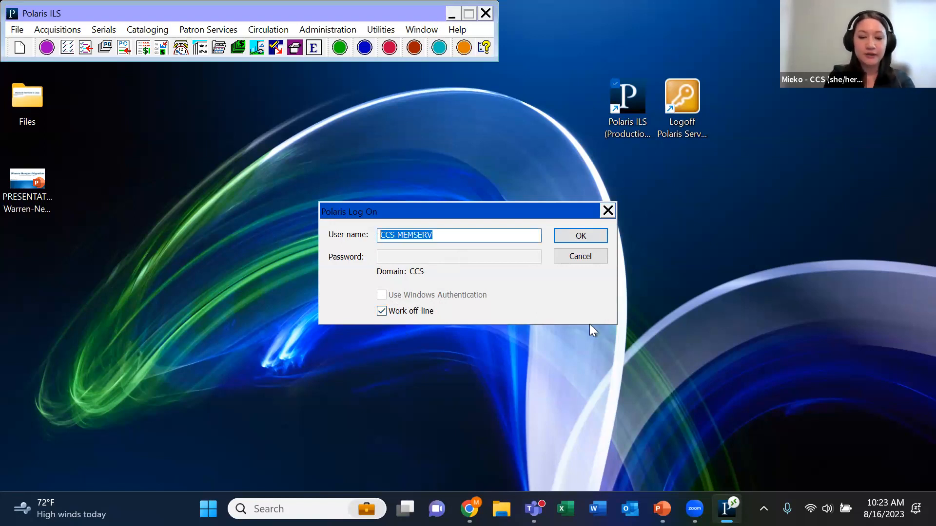
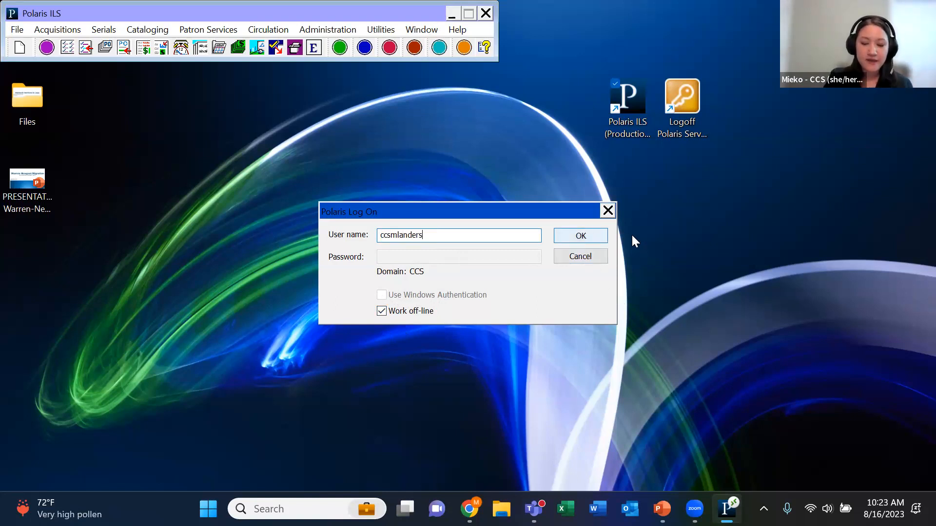
pyautogui.click(586, 237)
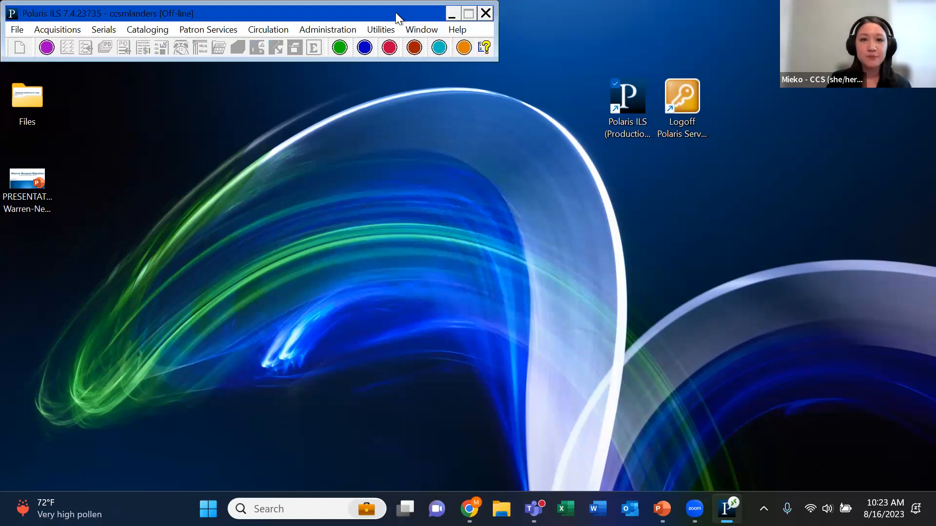
# Move the Polaris window toward the middle of the desktop and check which cataloging and utility commands are available off-line
pyautogui.moveTo(396, 22); pyautogui.dragTo(594, 180)
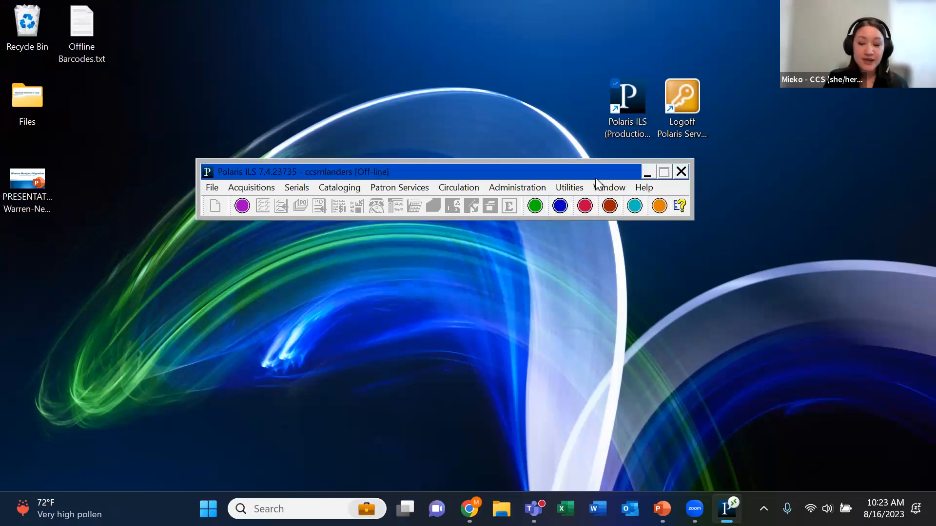
pyautogui.click(323, 185)
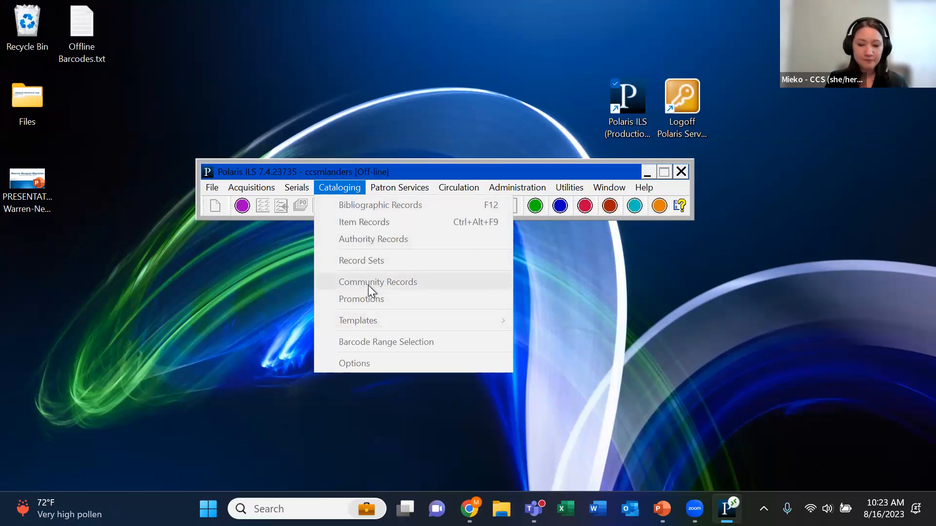
pyautogui.click(569, 189)
pyautogui.click(569, 188)
pyautogui.click(569, 189)
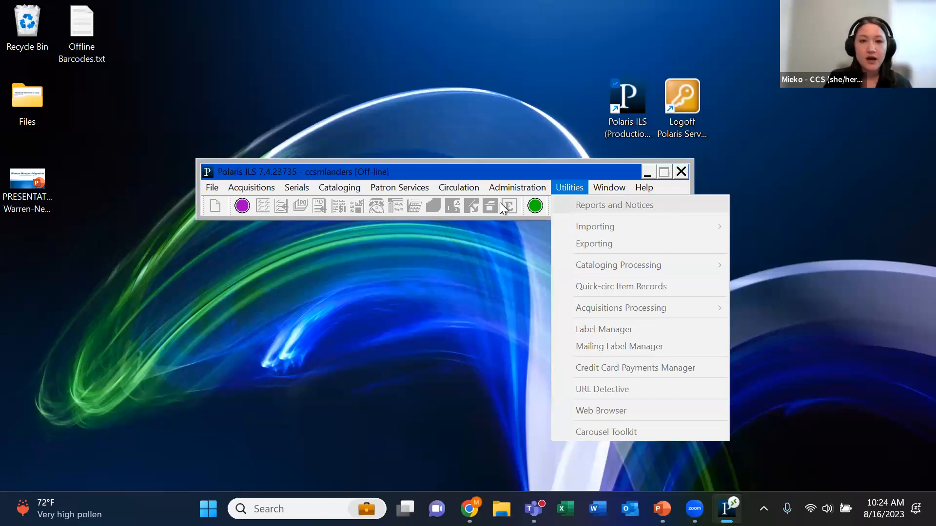
# Open the offline Check Out form, reposition it on the desktop, and review and accept its receipt options
pyautogui.click(472, 191)
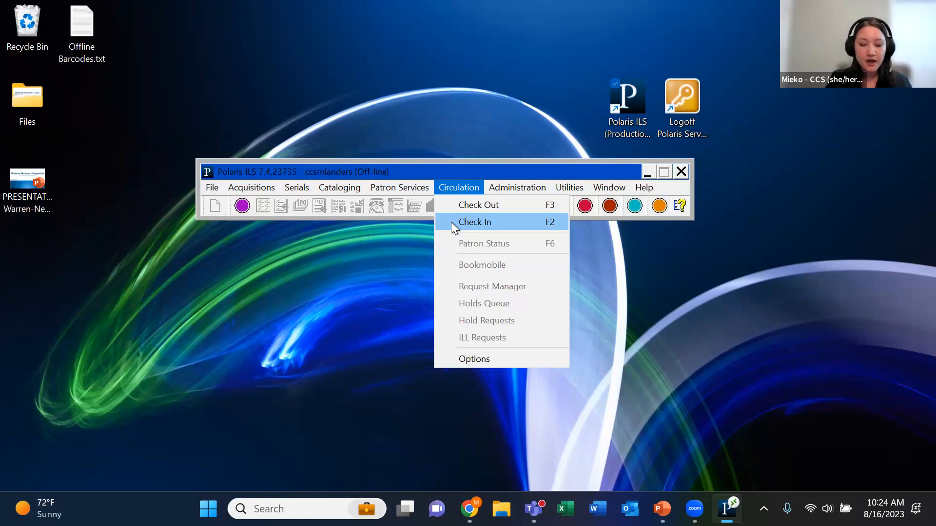
pyautogui.click(508, 203)
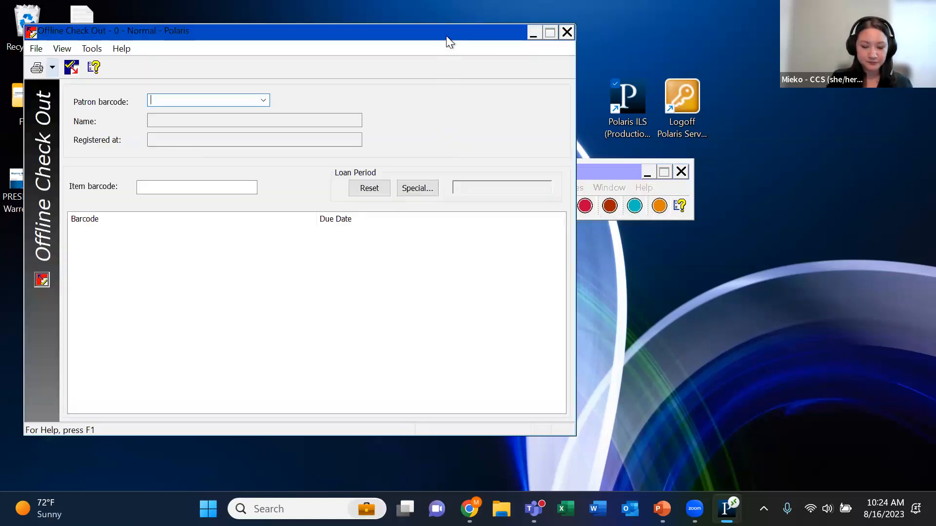
pyautogui.moveTo(448, 42); pyautogui.dragTo(586, 31)
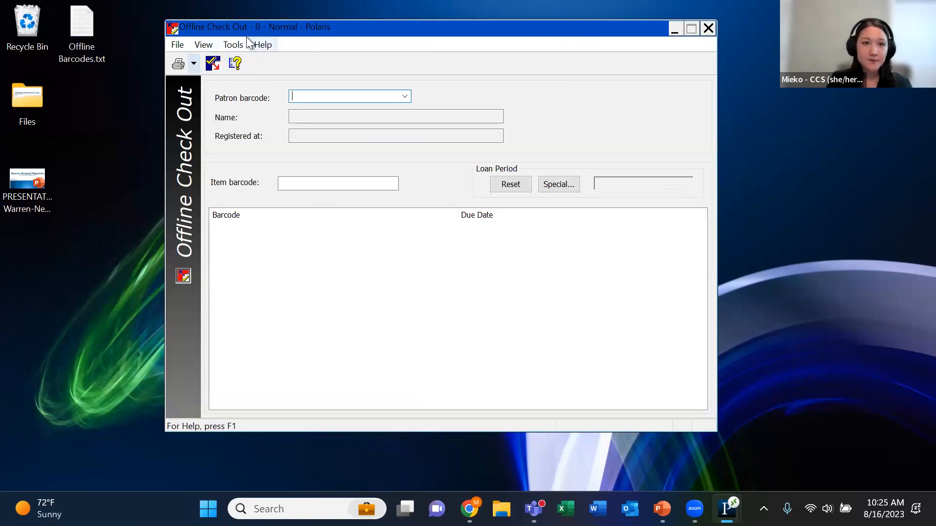
pyautogui.click(235, 47)
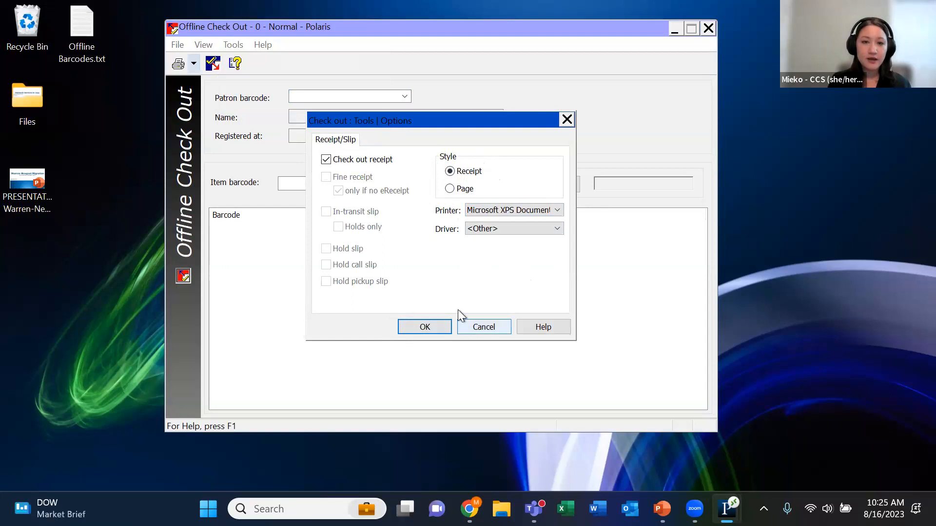
pyautogui.click(437, 329)
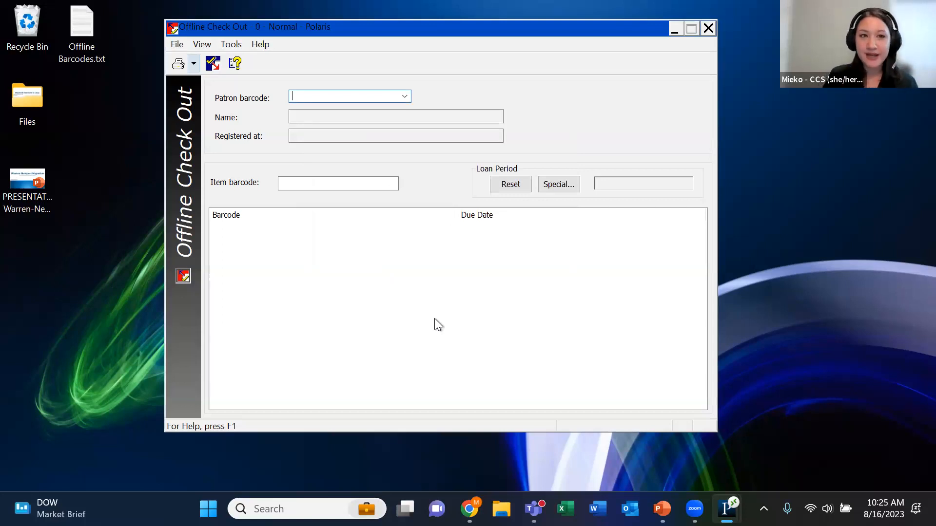
# Open Offline Barcodes.txt from the desktop and place its window beside the check-out form
pyautogui.moveTo(98, 53); pyautogui.dragTo(848, 288)
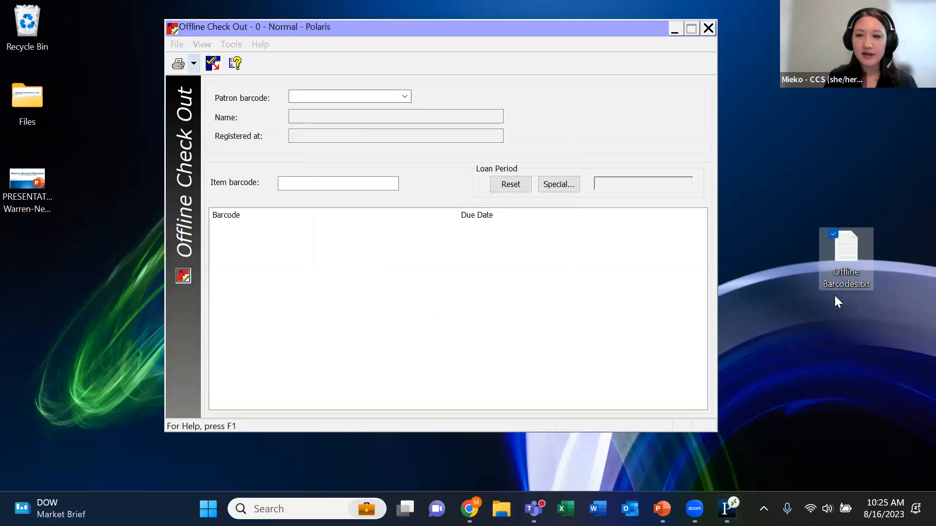
pyautogui.doubleClick(852, 257)
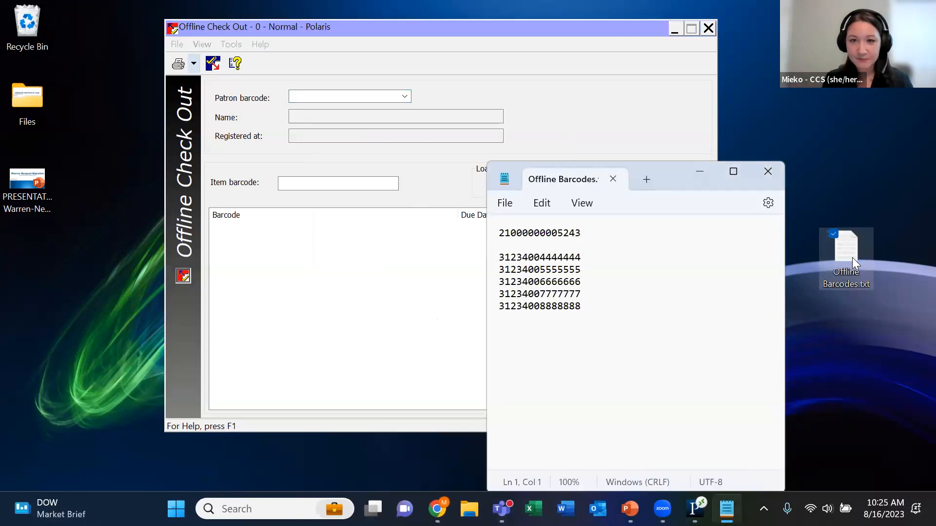
pyautogui.moveTo(682, 182); pyautogui.dragTo(869, 150)
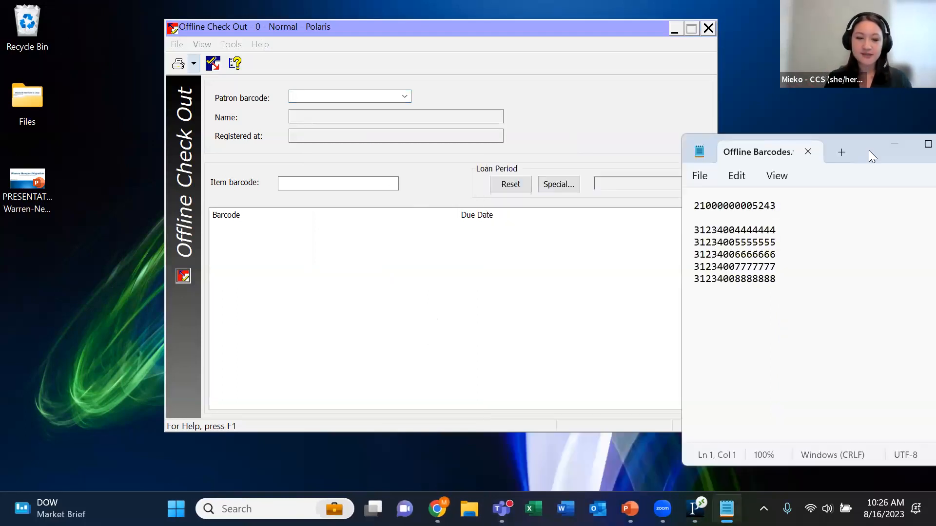
# Copy the patron barcode from the first line of the text file and load that patron in Offline Check Out
pyautogui.tripleClick(692, 207)
pyautogui.click(834, 205)
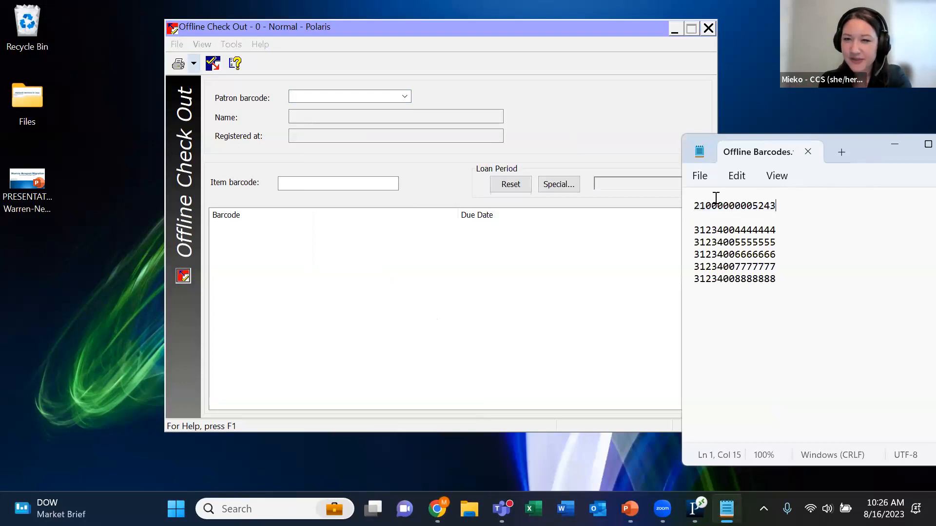
pyautogui.moveTo(694, 205); pyautogui.dragTo(778, 206)
pyautogui.hotkey('ctrl', 'c')
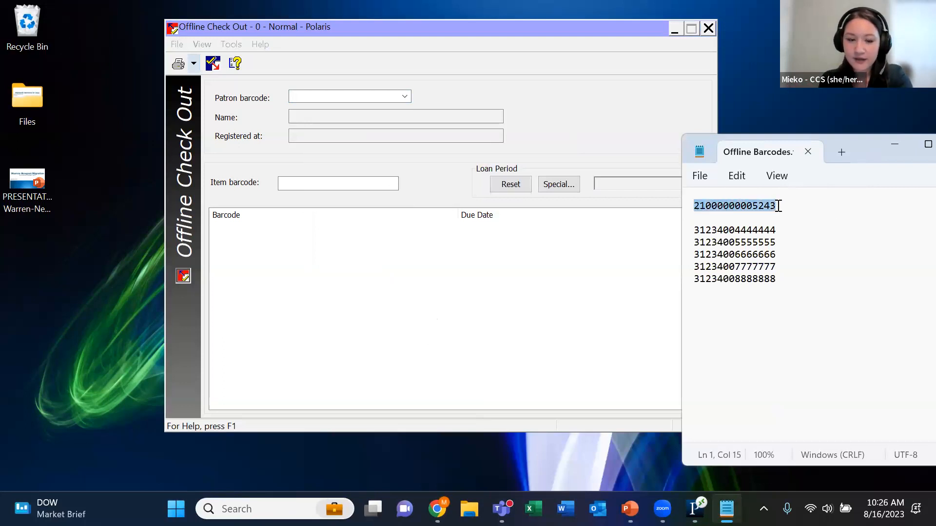
pyautogui.click(894, 144)
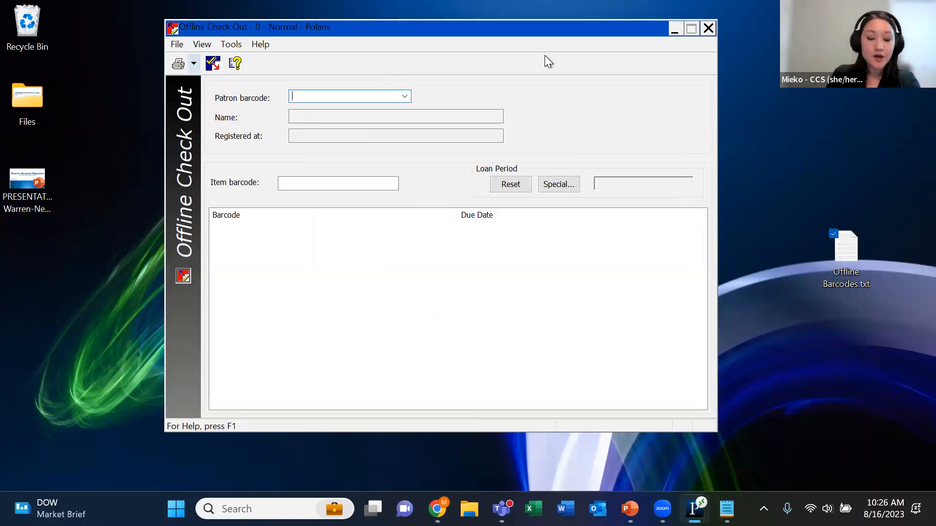
pyautogui.hotkey('ctrl', 'v')
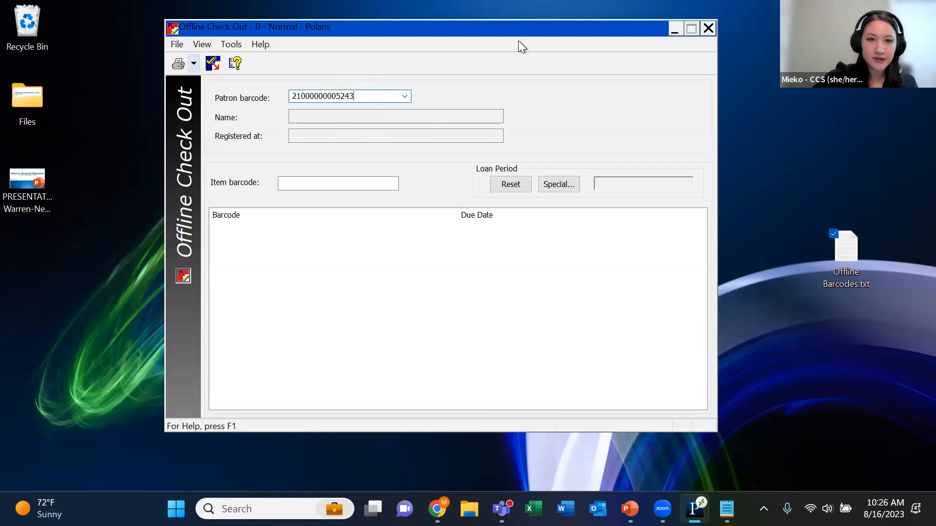
pyautogui.press('Return')
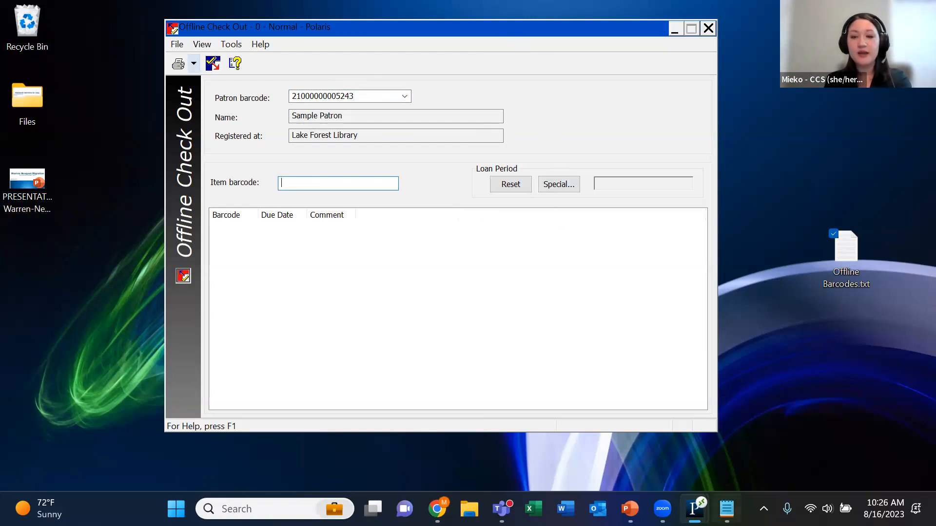
pyautogui.click(726, 509)
pyautogui.moveTo(779, 230); pyautogui.dragTo(697, 236)
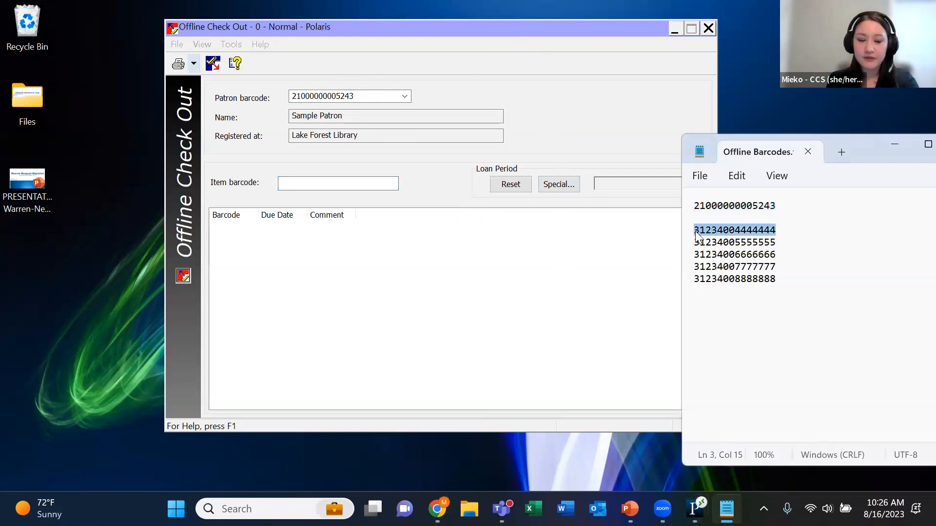
pyautogui.click(892, 146)
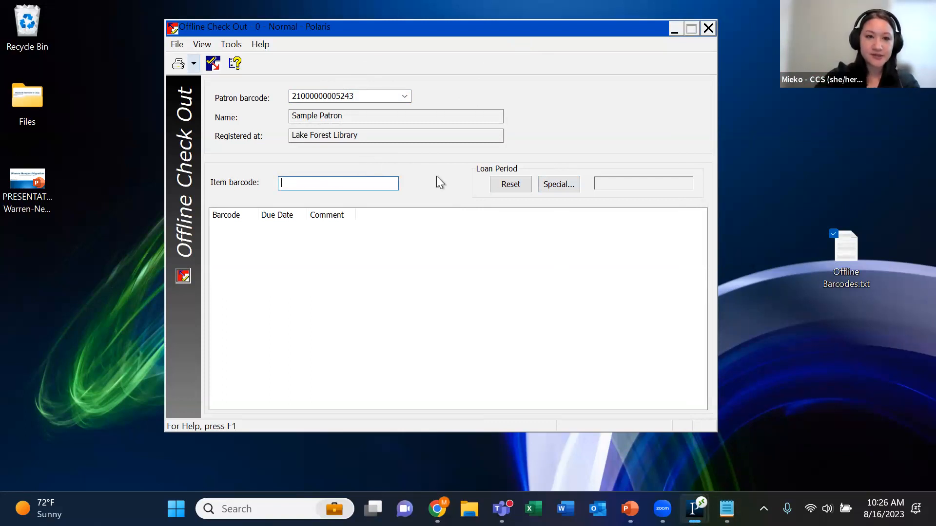
pyautogui.write('31234004444444')
pyautogui.press('Return')
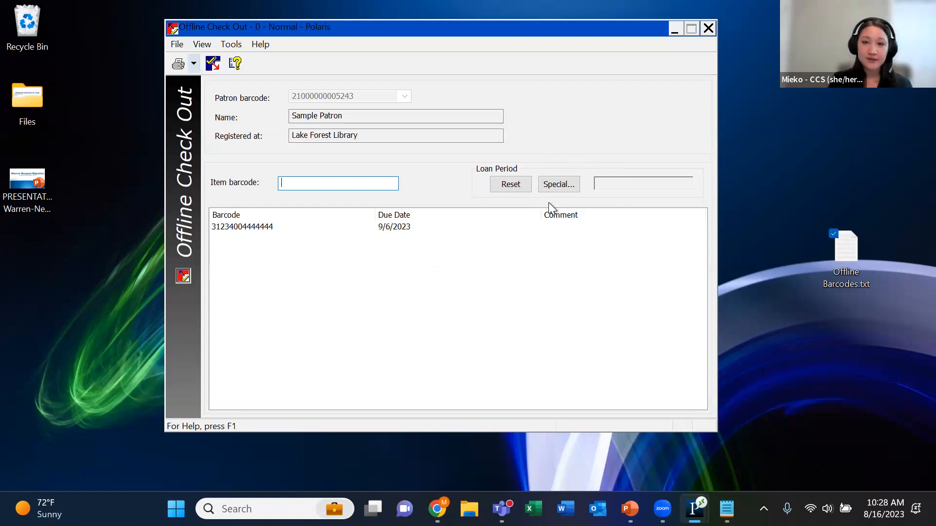
# Set a special loan period of 14 days that applies to the next item only
pyautogui.click(568, 185)
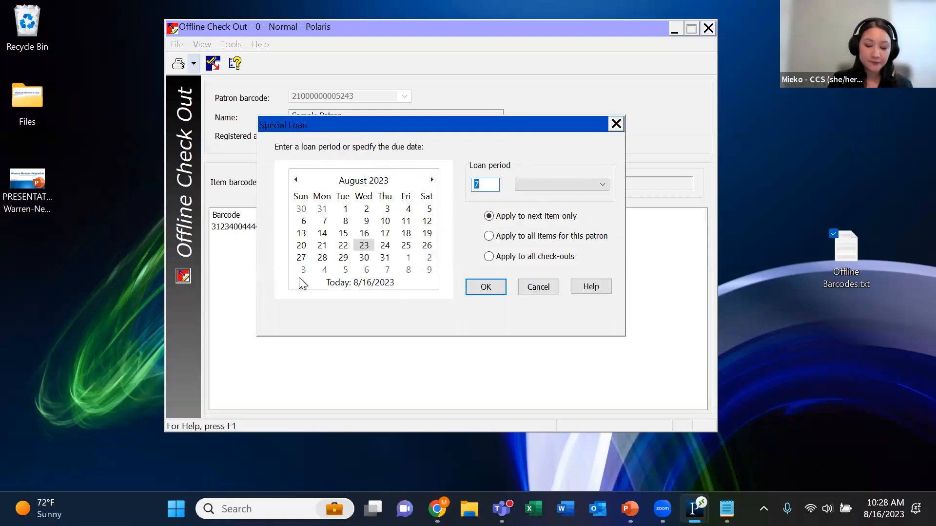
pyautogui.click(495, 186)
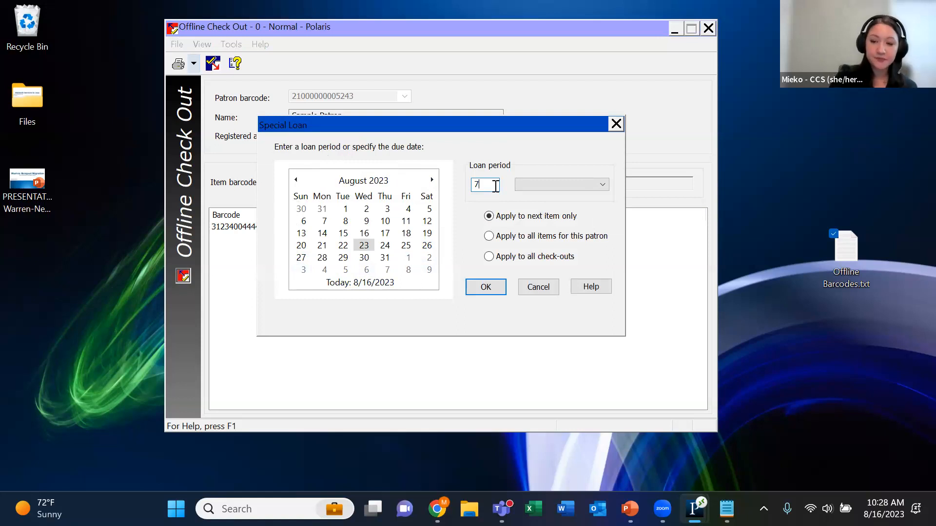
pyautogui.press('BackSpace')
pyautogui.write('14')
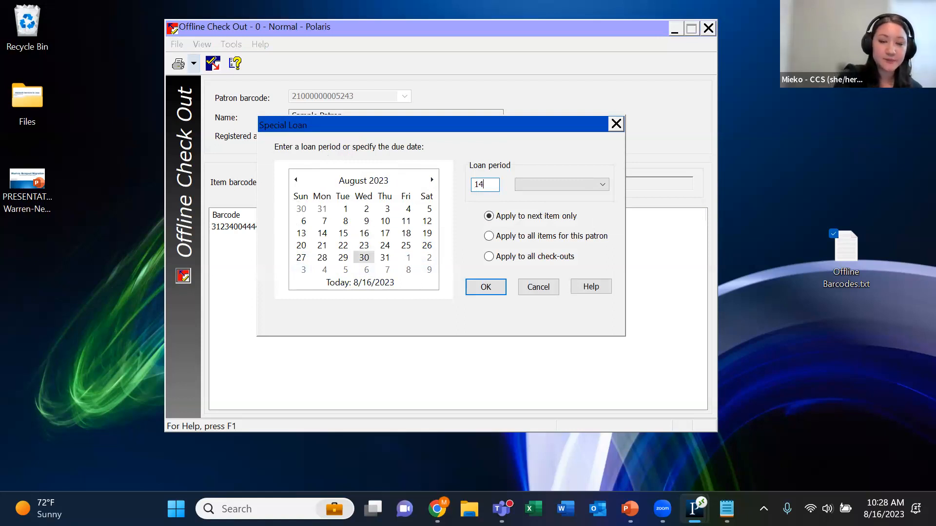
pyautogui.click(604, 182)
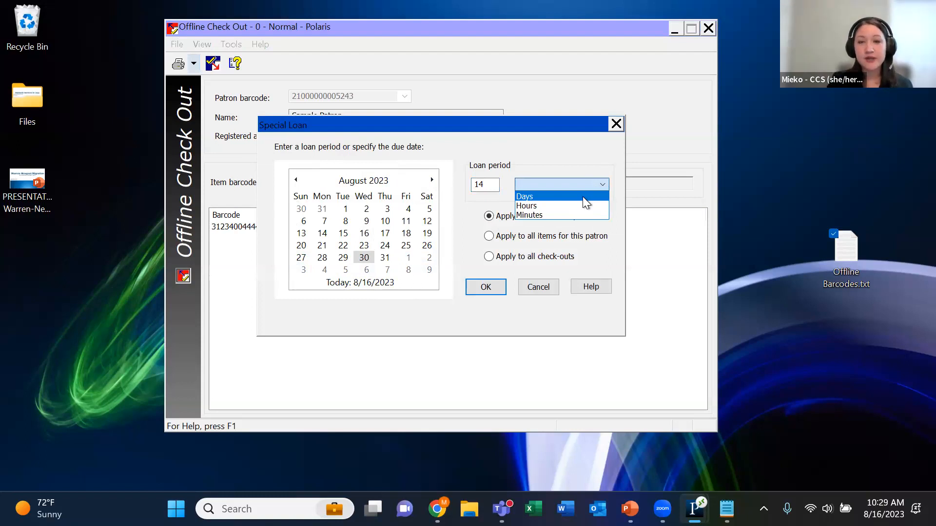
pyautogui.click(586, 198)
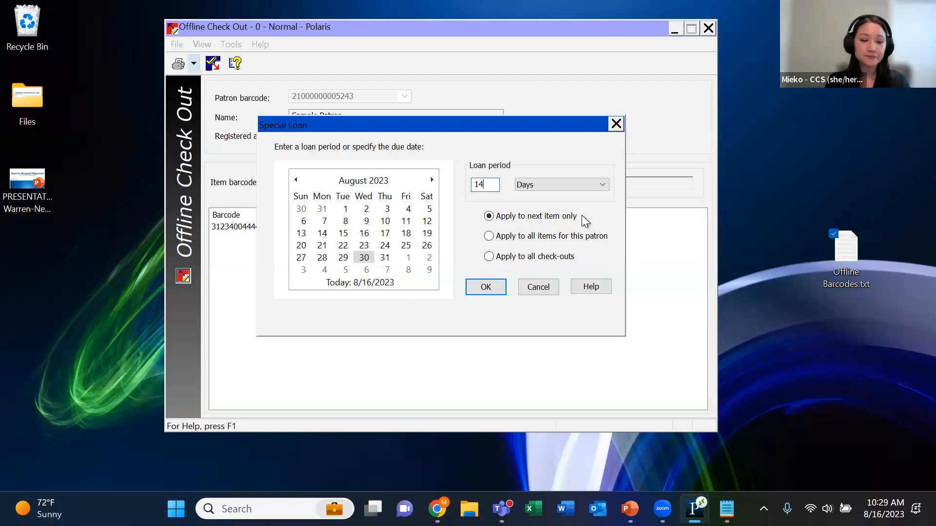
pyautogui.click(489, 236)
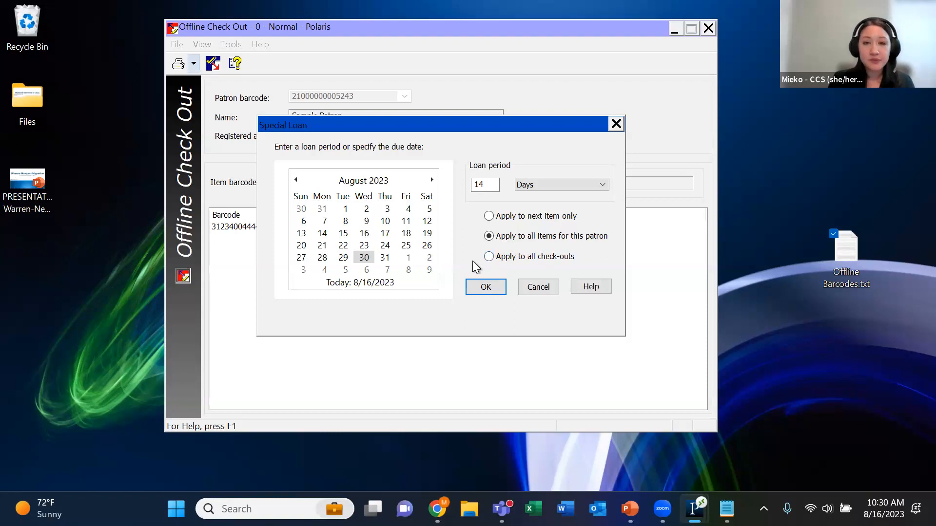
pyautogui.click(490, 257)
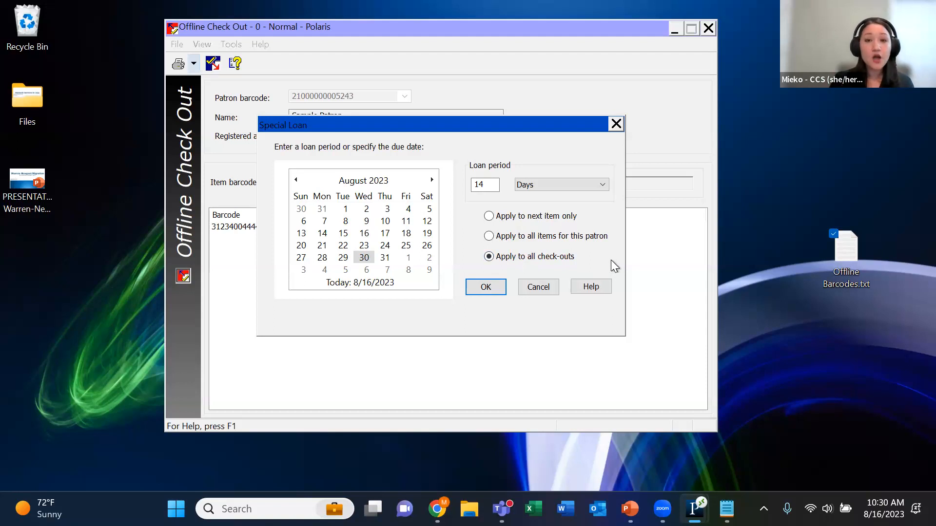
pyautogui.click(492, 218)
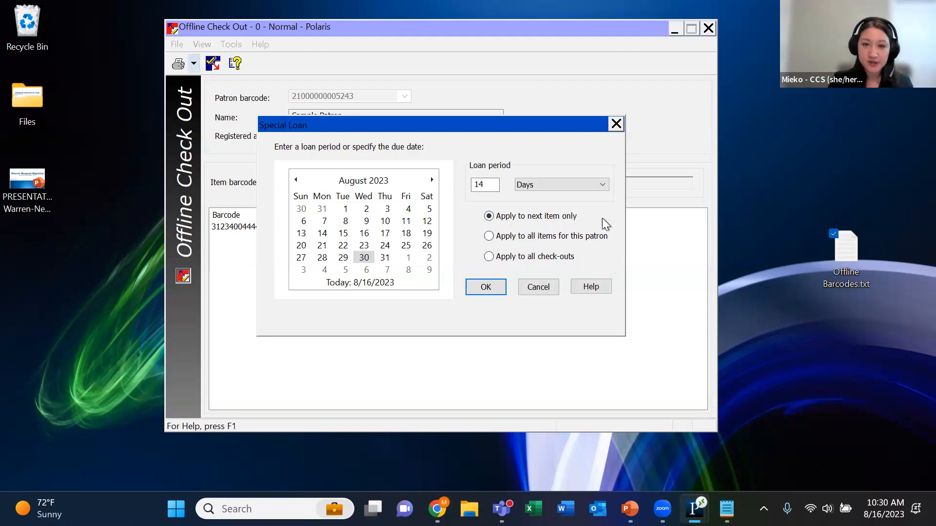
pyautogui.click(480, 287)
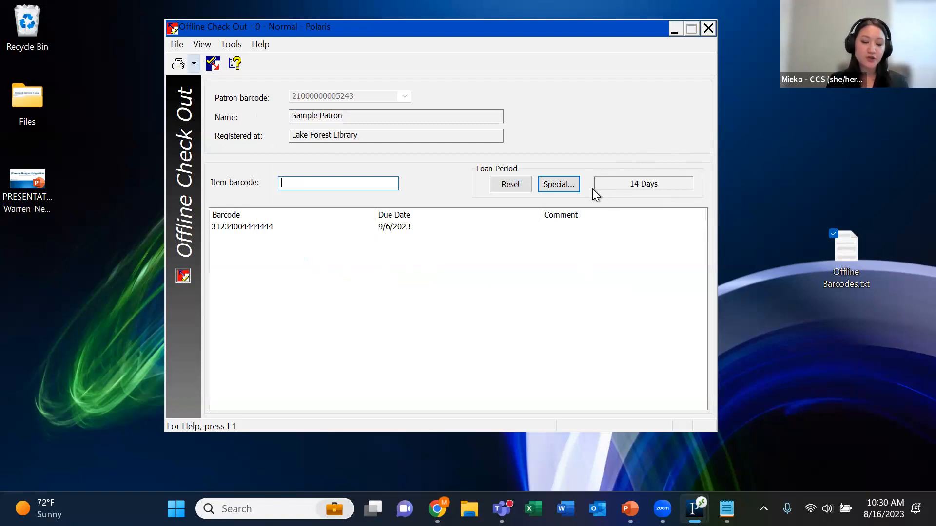
pyautogui.click(726, 496)
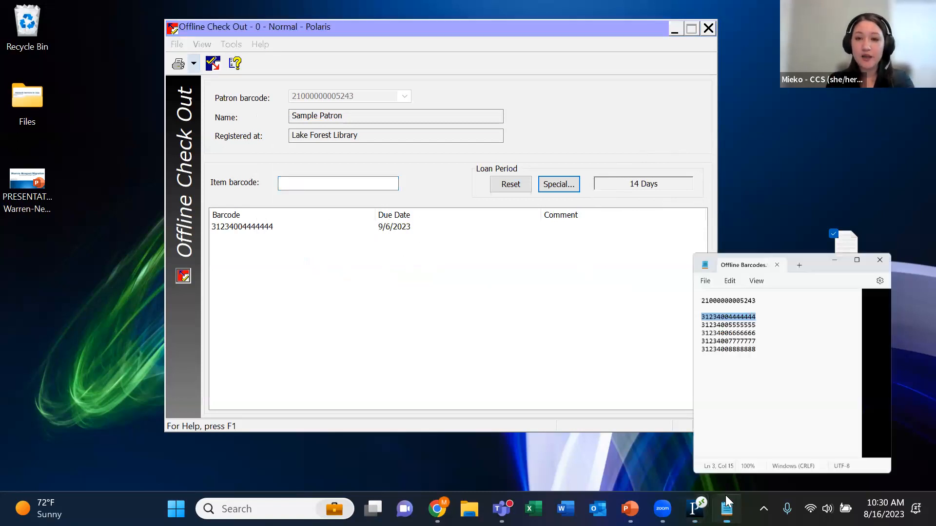
pyautogui.moveTo(775, 243); pyautogui.dragTo(693, 244)
pyautogui.hotkey('ctrl', 'c')
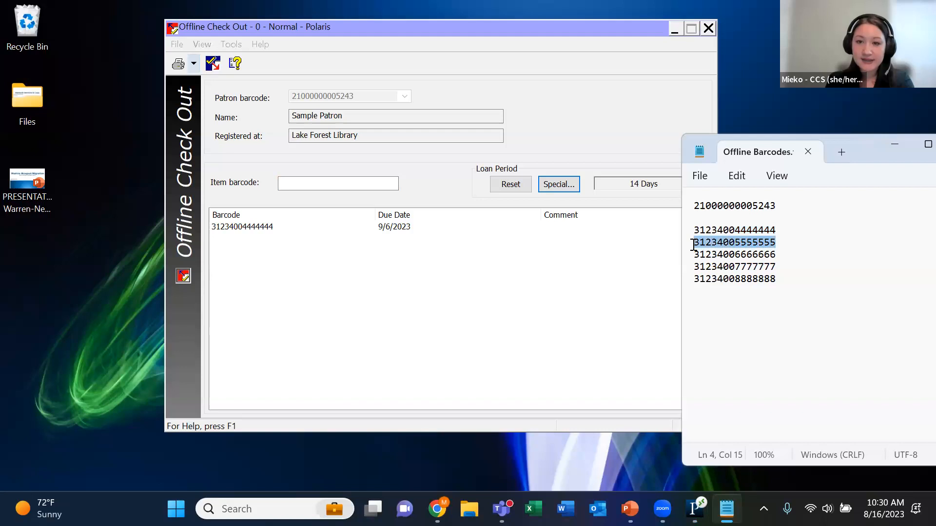
pyautogui.click(894, 145)
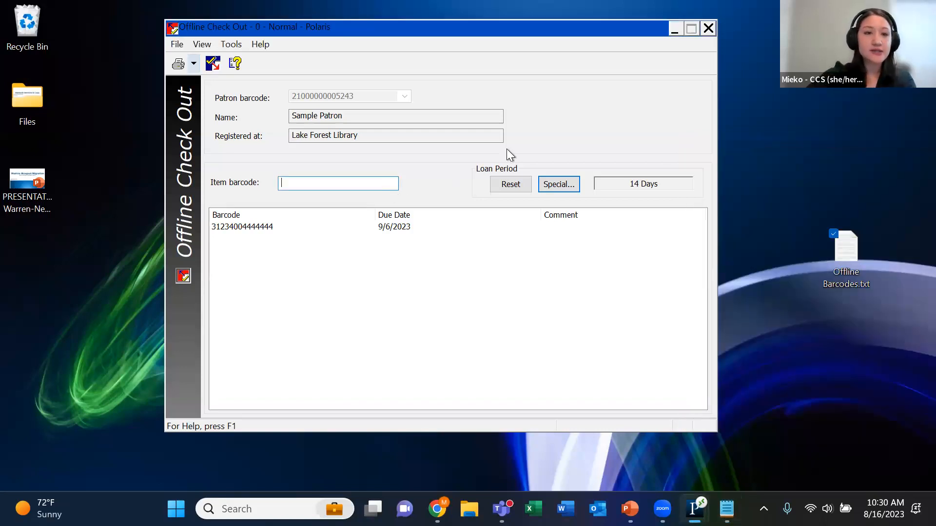
pyautogui.hotkey('ctrl', 'v')
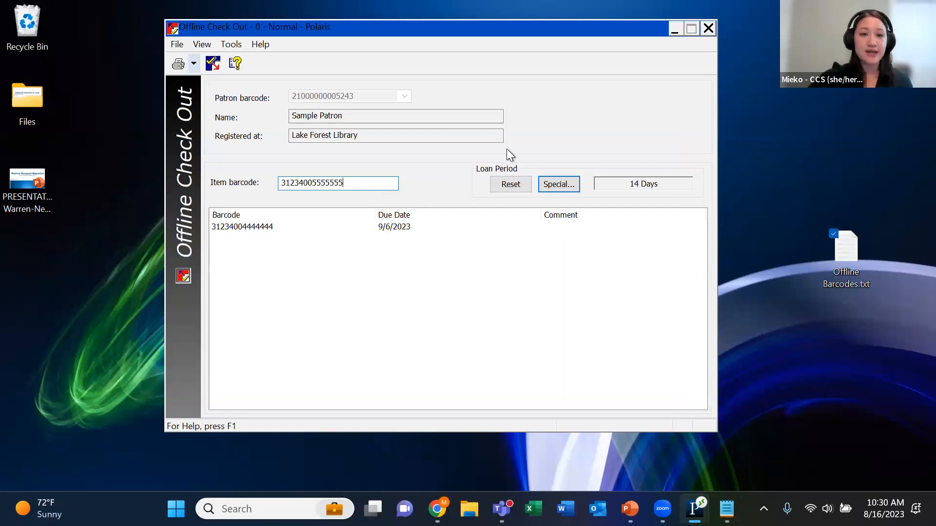
pyautogui.press('Return')
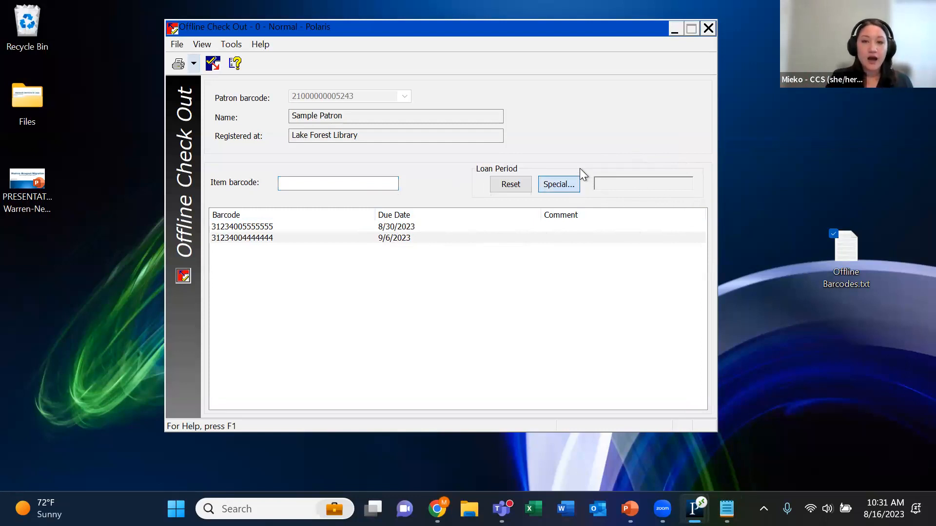
# Set a special loan period of 7 days that applies to all check-outs
pyautogui.click(571, 184)
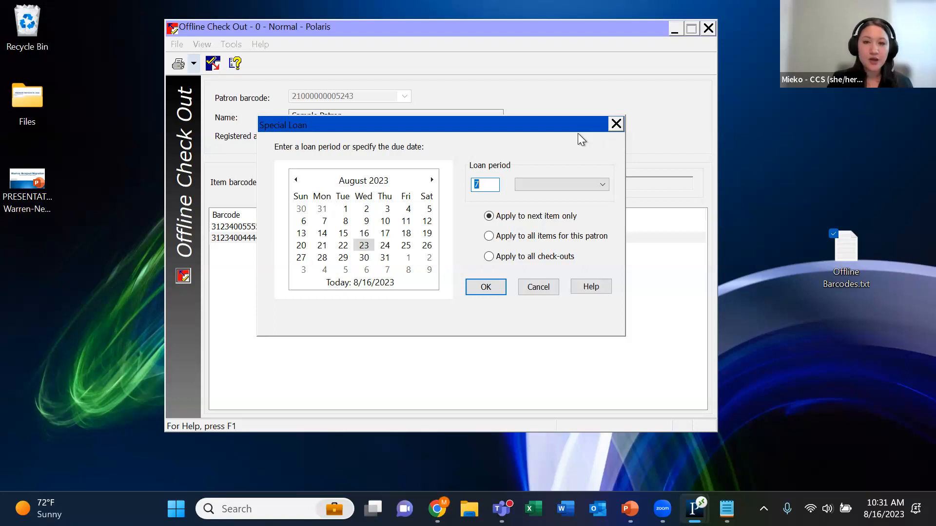
pyautogui.click(489, 257)
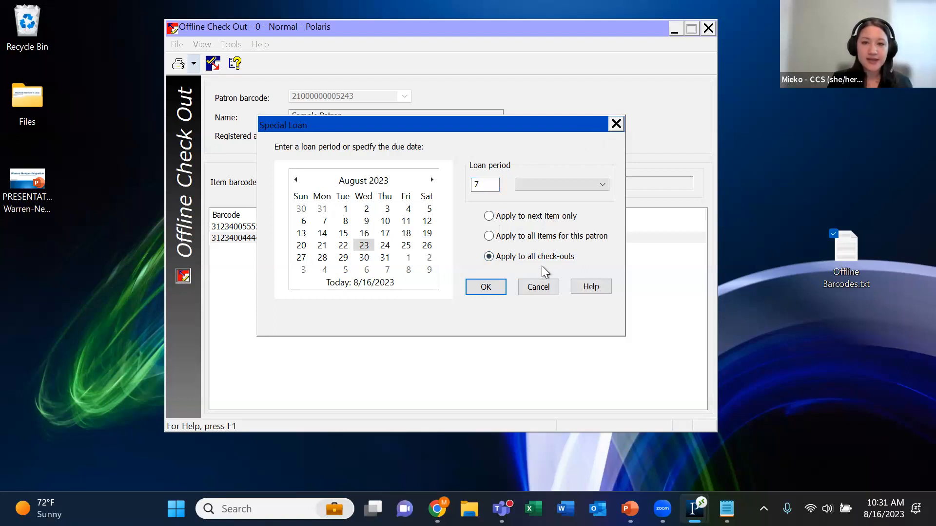
pyautogui.click(489, 287)
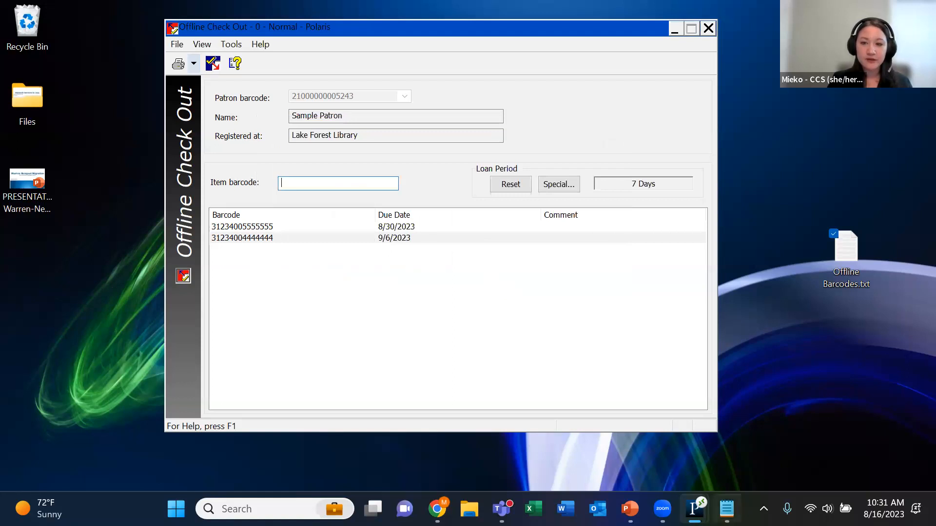
pyautogui.click(726, 508)
pyautogui.moveTo(777, 254); pyautogui.dragTo(688, 256)
pyautogui.hotkey('ctrl', 'c')
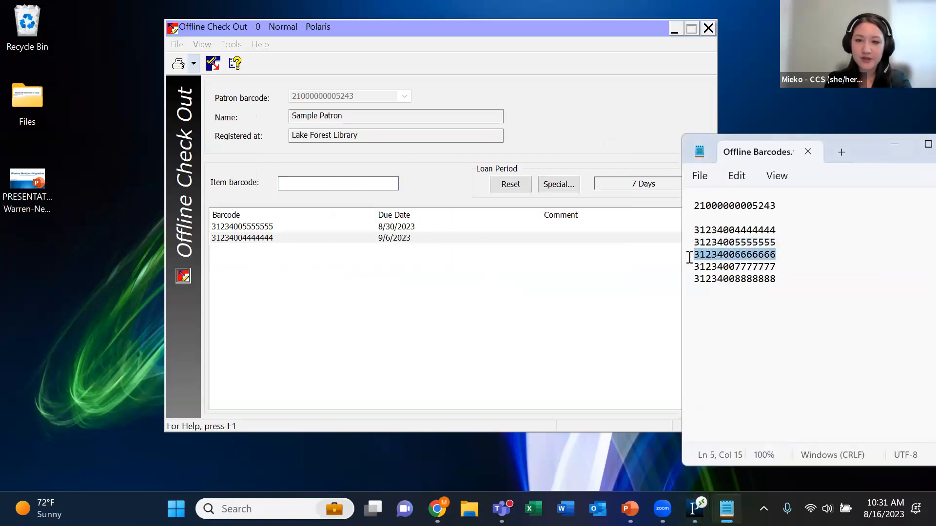
pyautogui.click(353, 206)
pyautogui.click(341, 183)
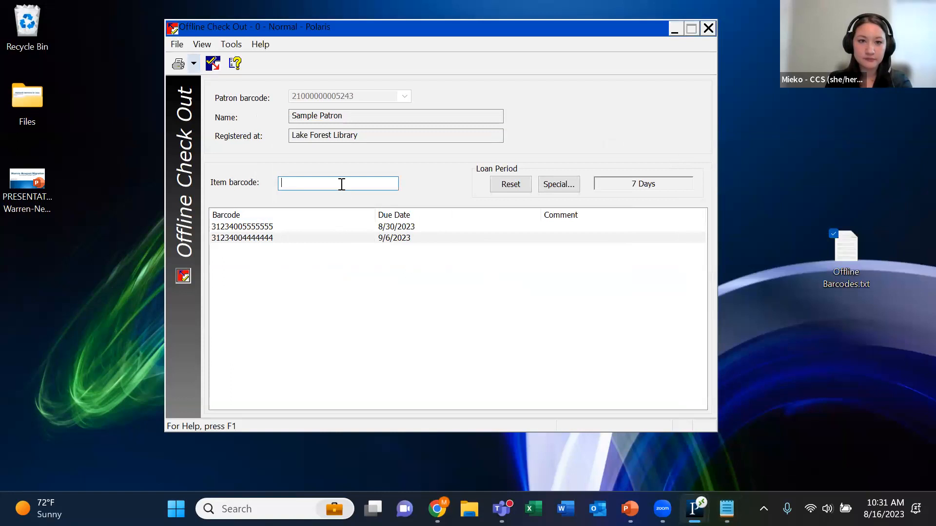
pyautogui.hotkey('ctrl', 'v')
pyautogui.press('Return')
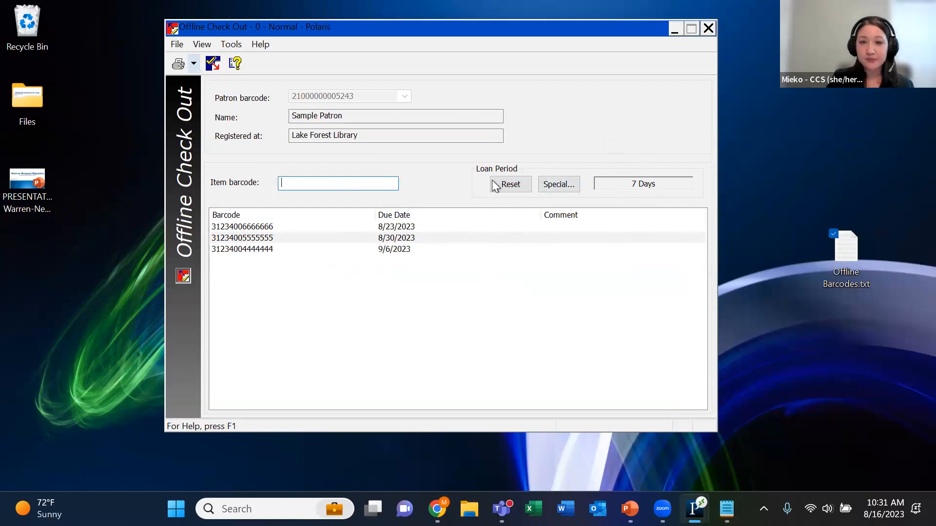
pyautogui.click(510, 185)
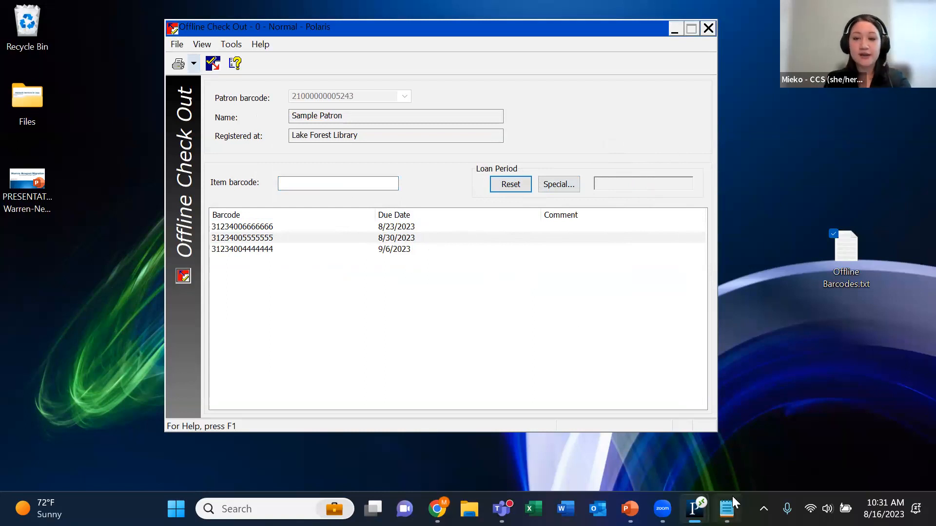
pyautogui.click(726, 508)
pyautogui.moveTo(779, 267); pyautogui.dragTo(692, 266)
pyautogui.hotkey('ctrl', 'c')
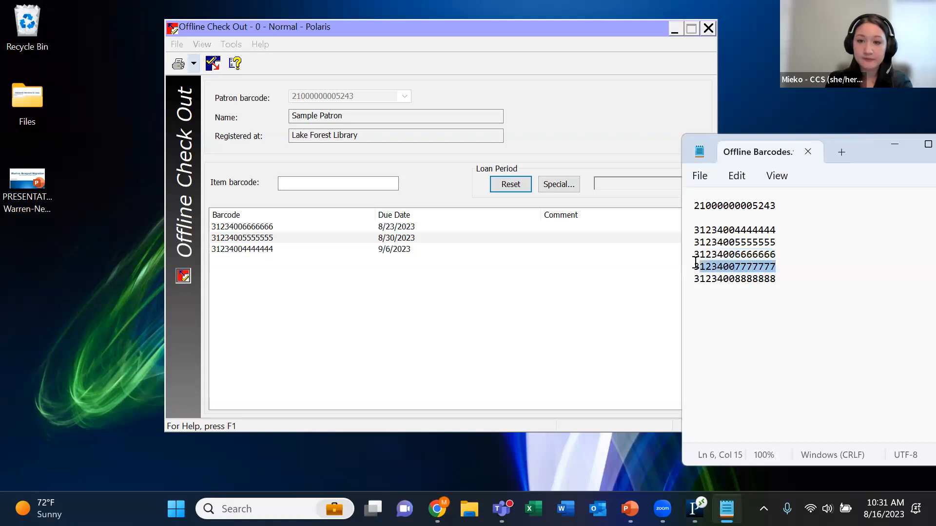
pyautogui.click(894, 145)
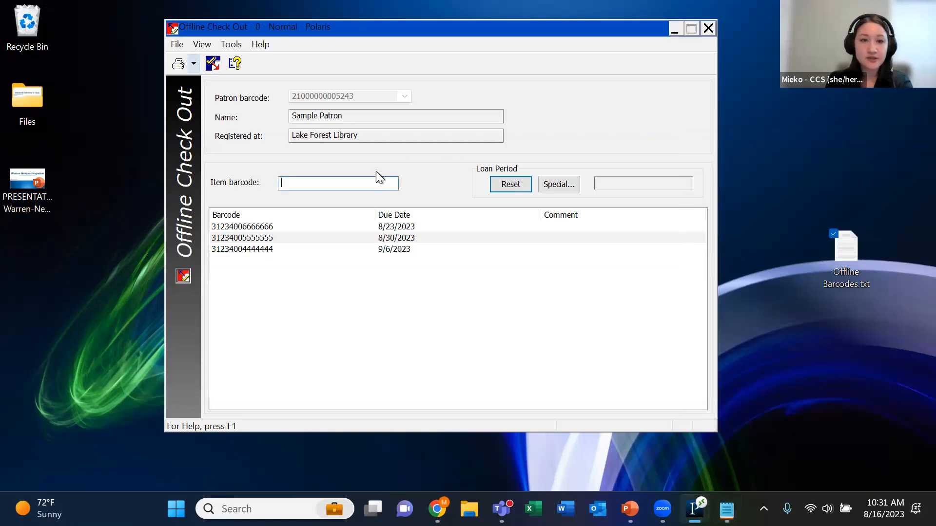
pyautogui.hotkey('ctrl', 'v')
pyautogui.press('Return')
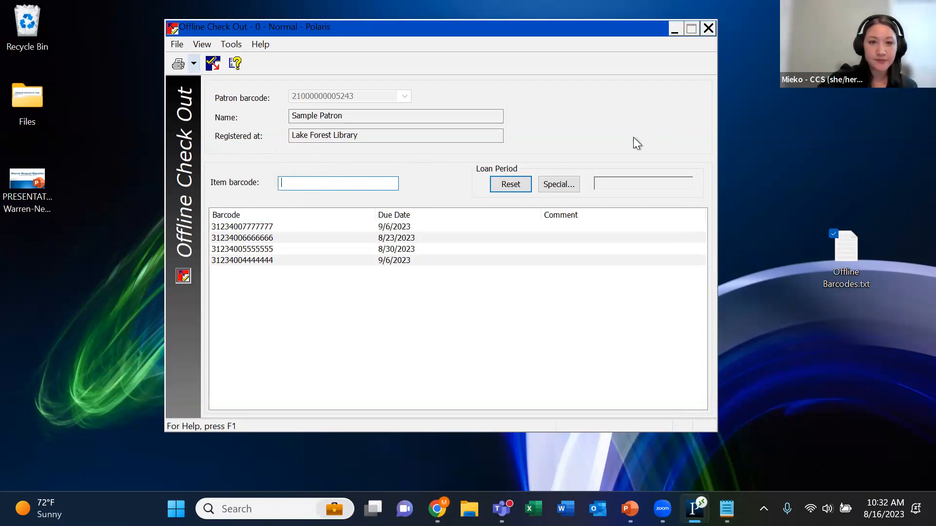
# Finish the patron's check-out session and close the Offline Check Out form
pyautogui.press('Return')
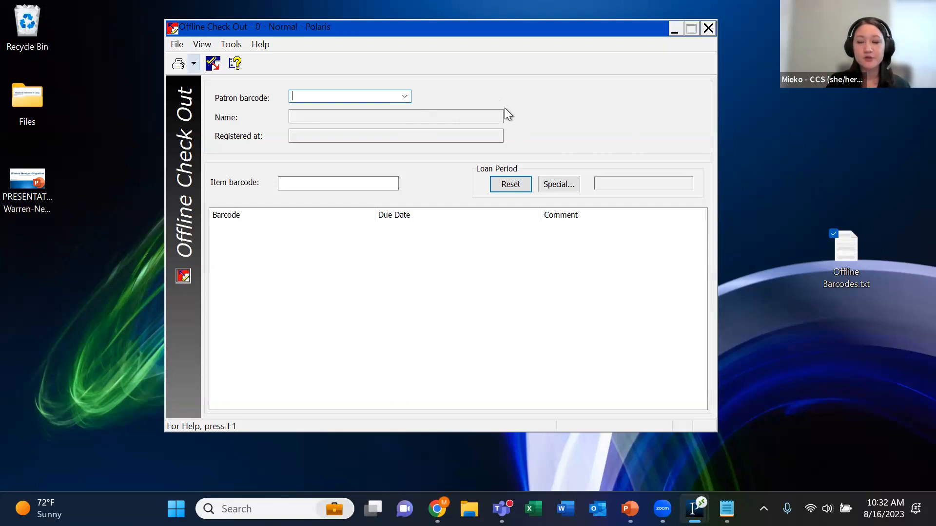
pyautogui.click(707, 28)
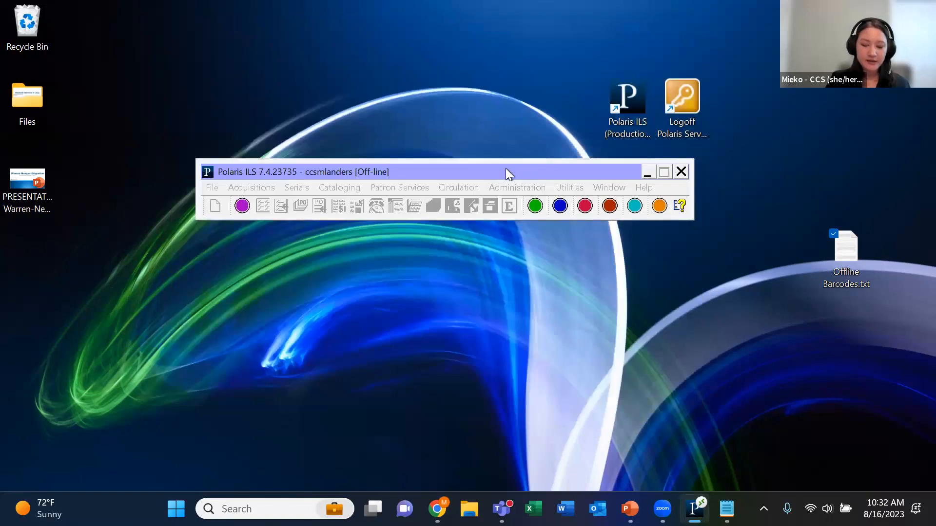
# Open the Offline Patron Registration form, reposition it on the desktop, and review its General page before returning to Addresses
pyautogui.click(425, 191)
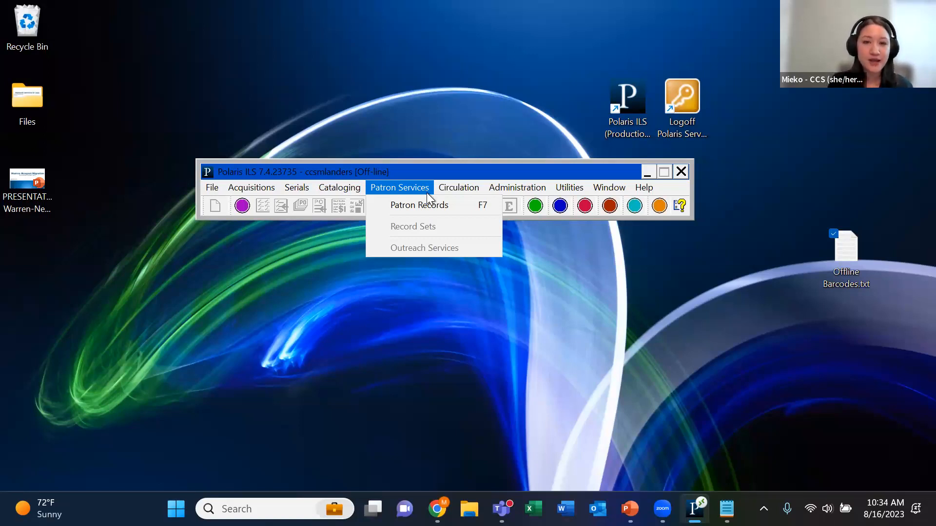
pyautogui.click(452, 205)
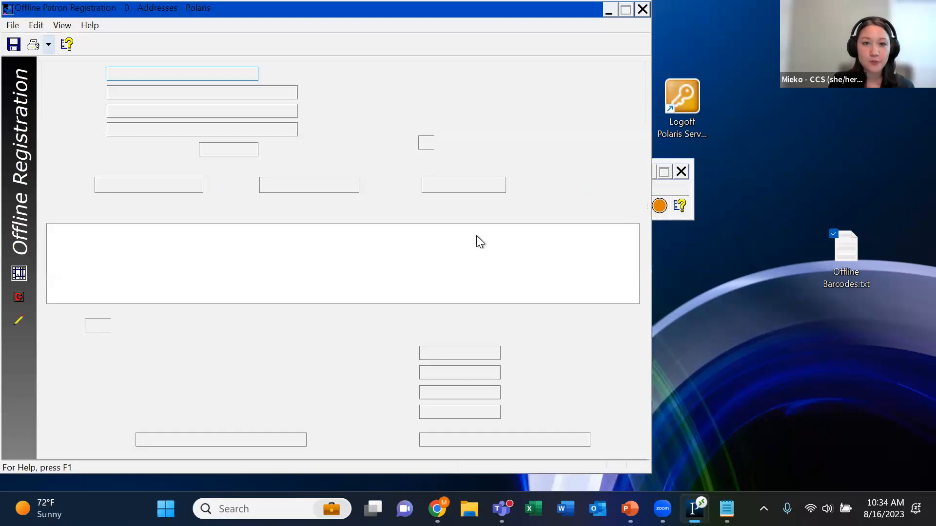
pyautogui.moveTo(447, 22); pyautogui.dragTo(575, 24)
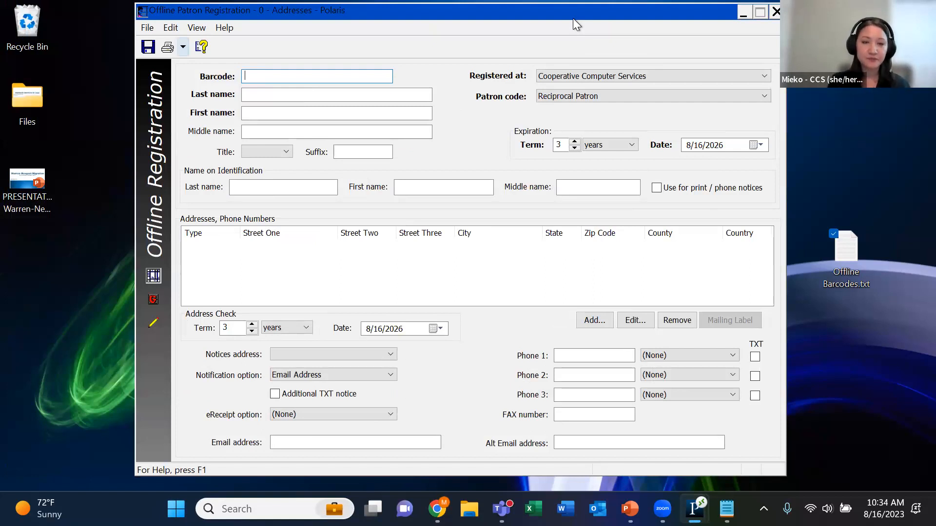
pyautogui.click(154, 300)
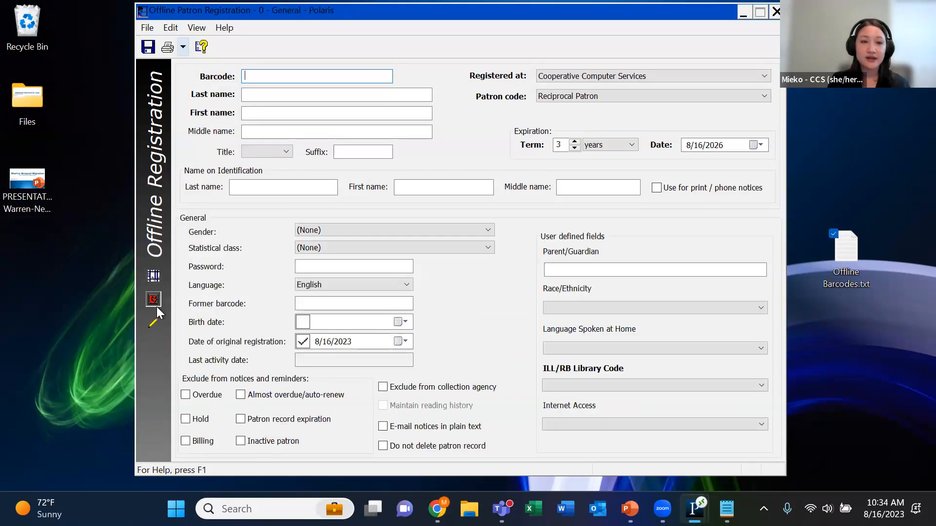
pyautogui.click(154, 277)
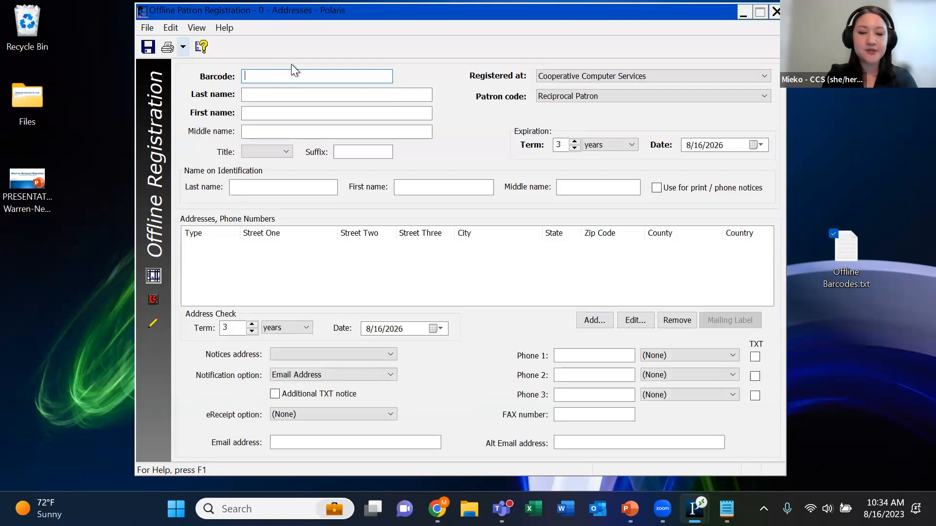
# Enter the new patron's barcode, last name and first name in the offline registration form
pyautogui.write('offline')
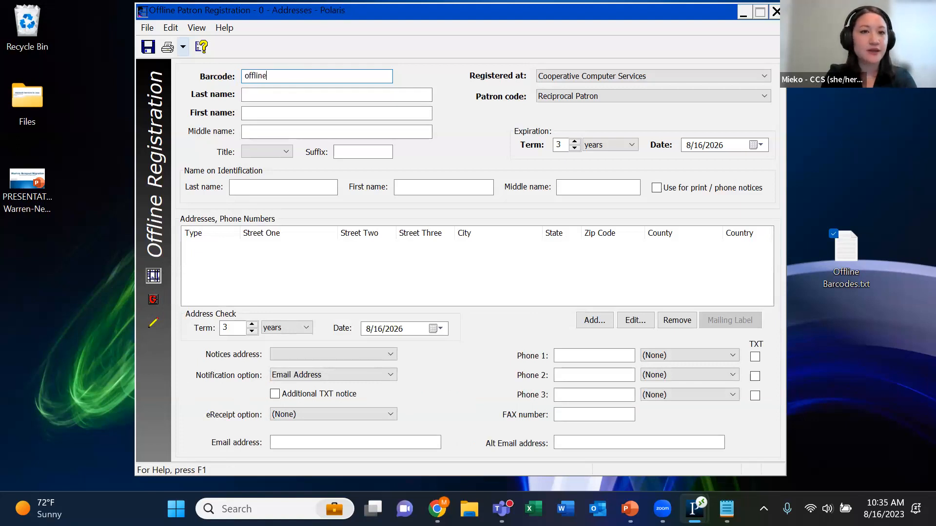
pyautogui.write('test123')
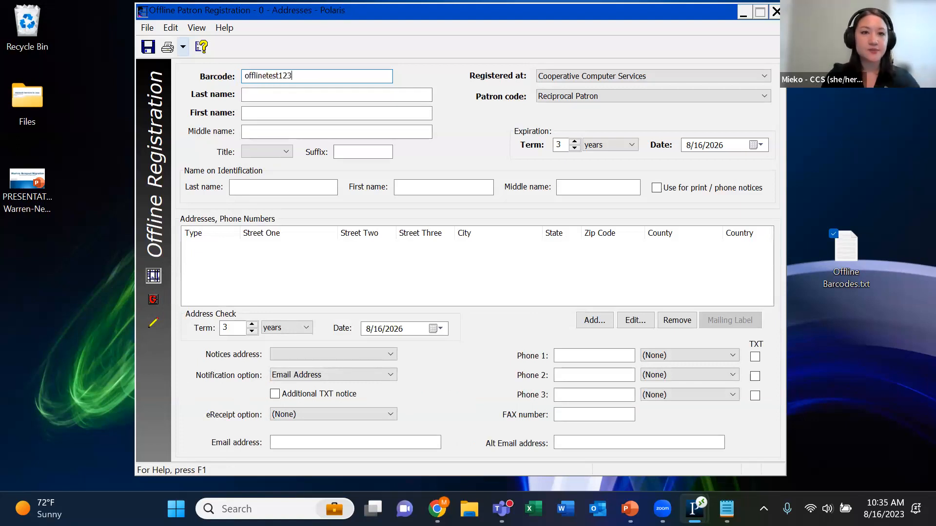
pyautogui.click(292, 96)
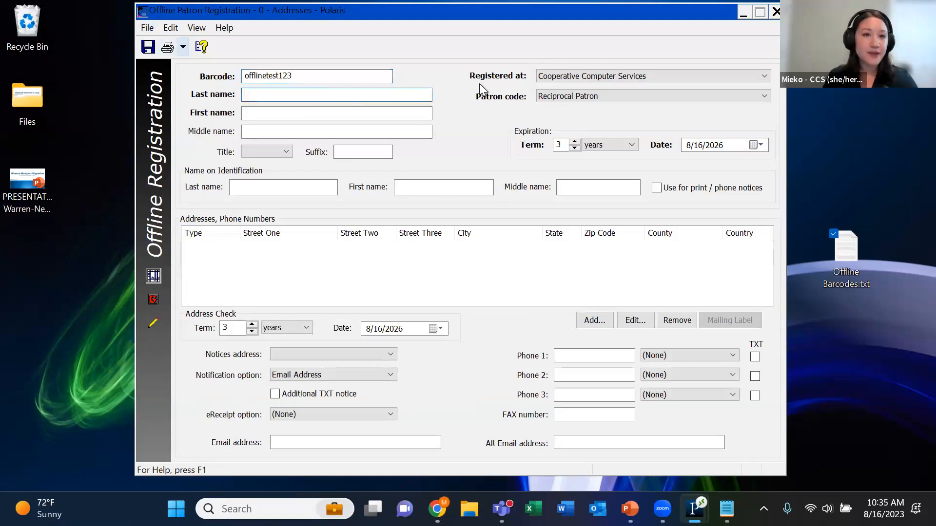
pyautogui.write('Patron')
pyautogui.click(361, 112)
pyautogui.write('Test')
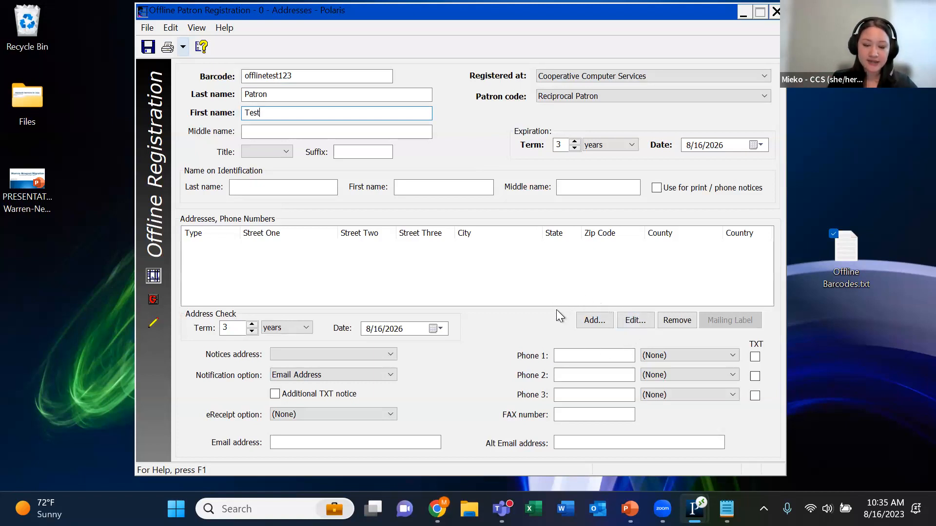
# Add a USA home address to the patron record with its postal code, street, city and state
pyautogui.click(606, 323)
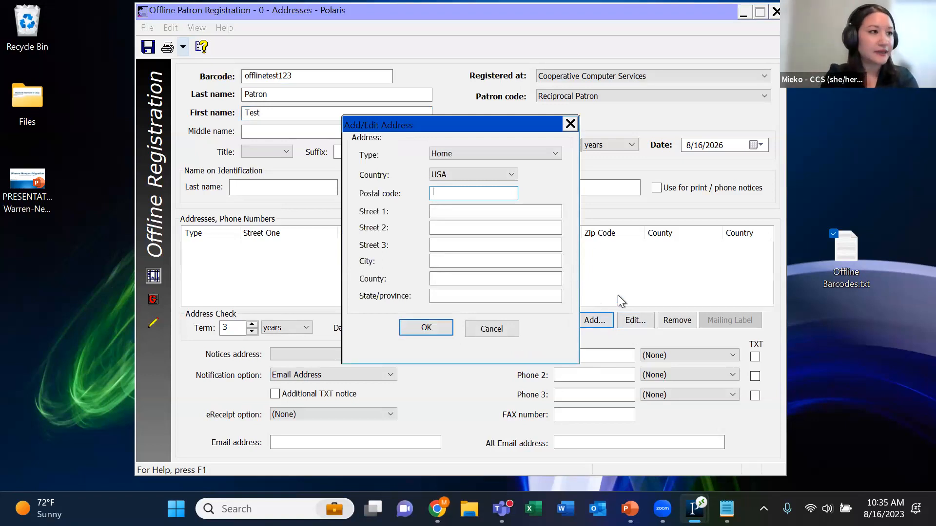
pyautogui.write('60069')
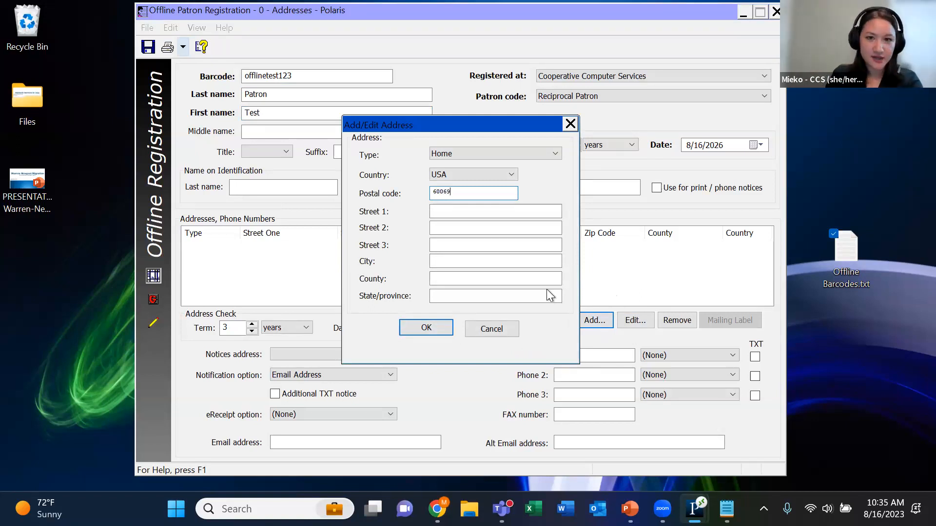
pyautogui.click(491, 212)
pyautogui.write('1')
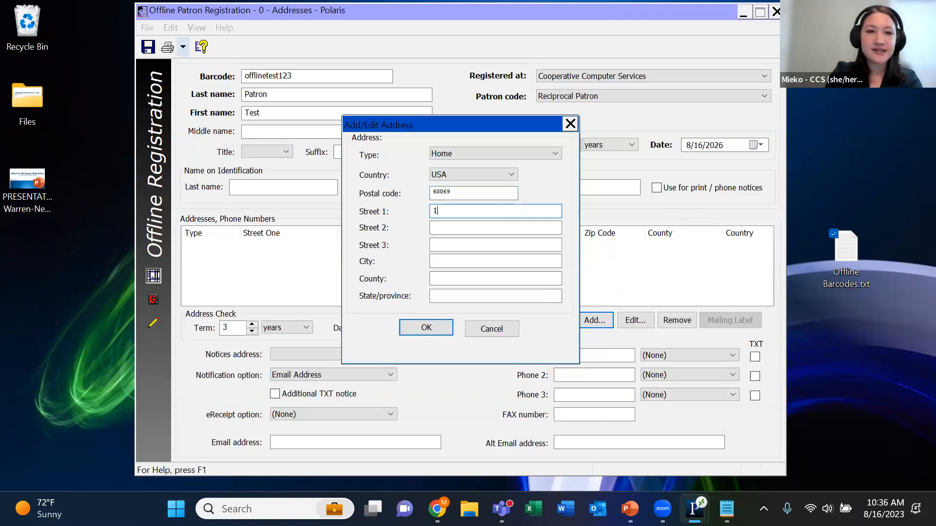
pyautogui.write('00 Tr')
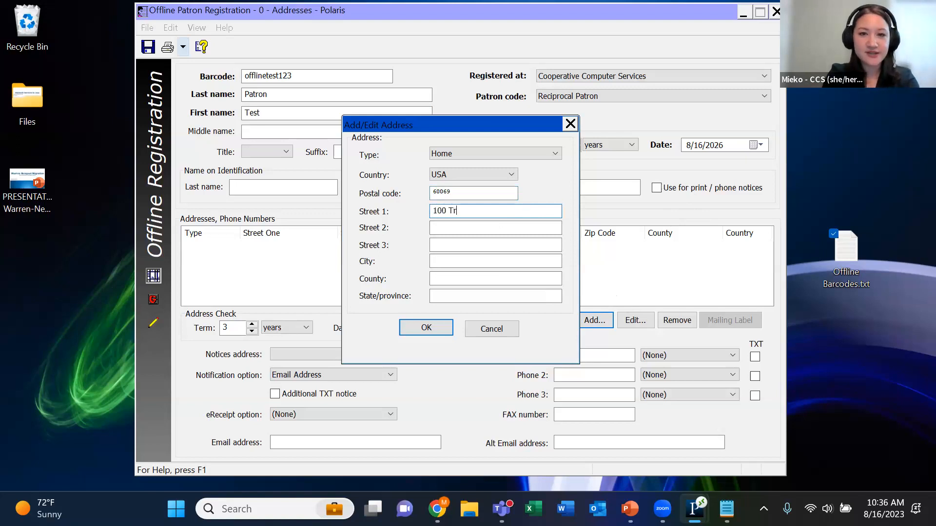
pyautogui.write('i State')
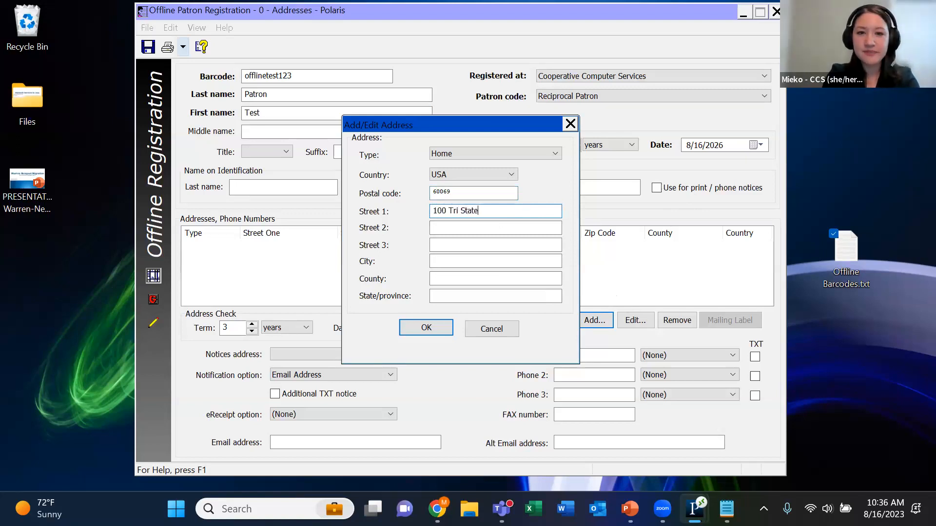
pyautogui.write(' International')
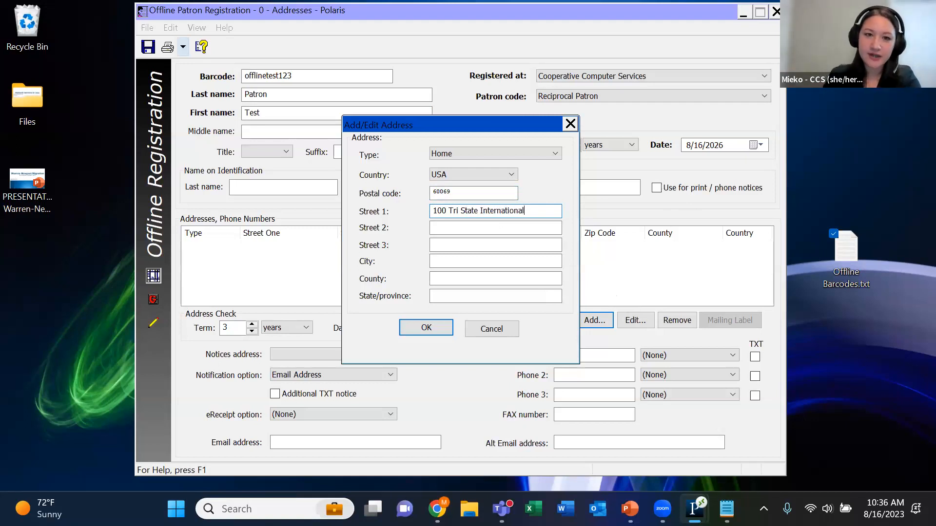
pyautogui.click(510, 260)
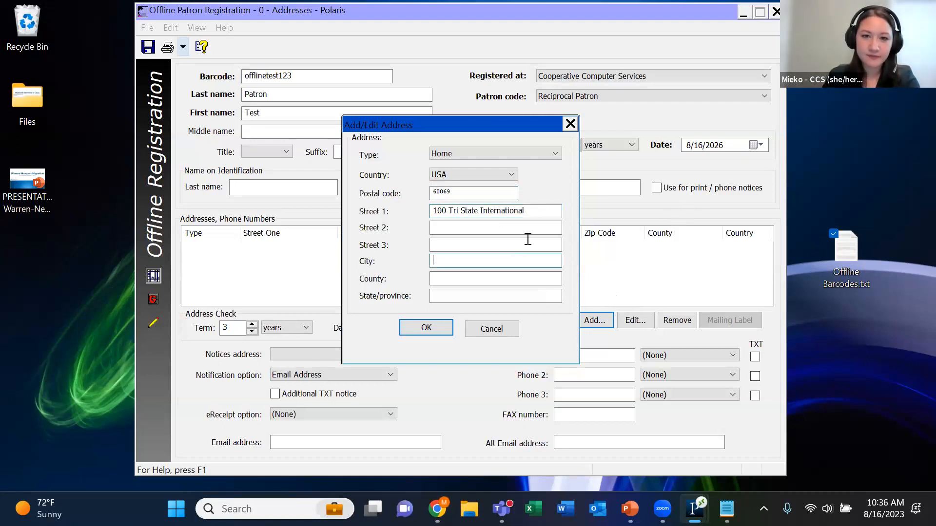
pyautogui.write('Lincolnshire')
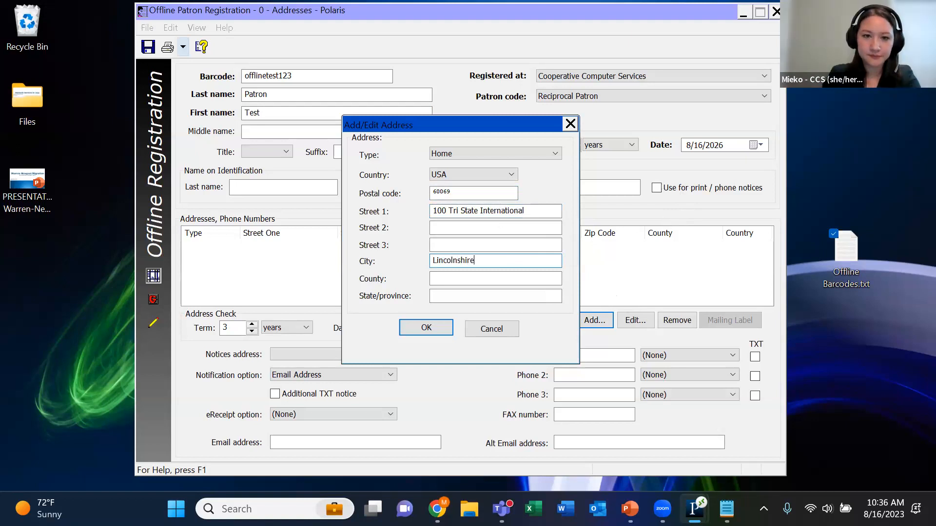
pyautogui.click(489, 295)
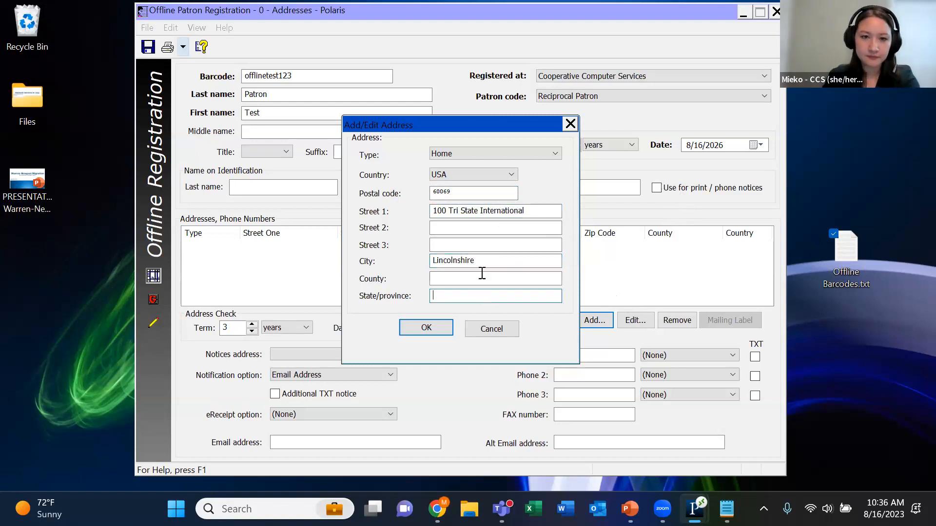
pyautogui.write('IL')
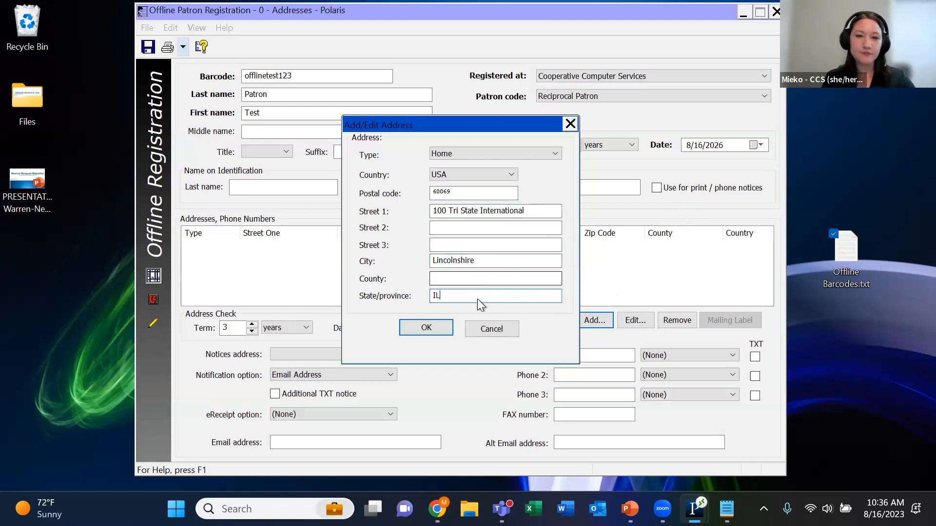
pyautogui.click(437, 329)
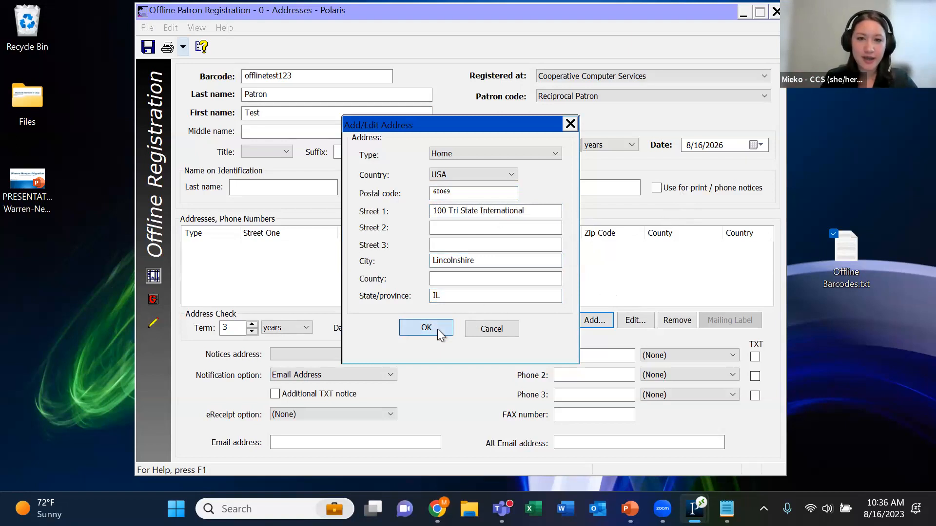
pyautogui.click(426, 328)
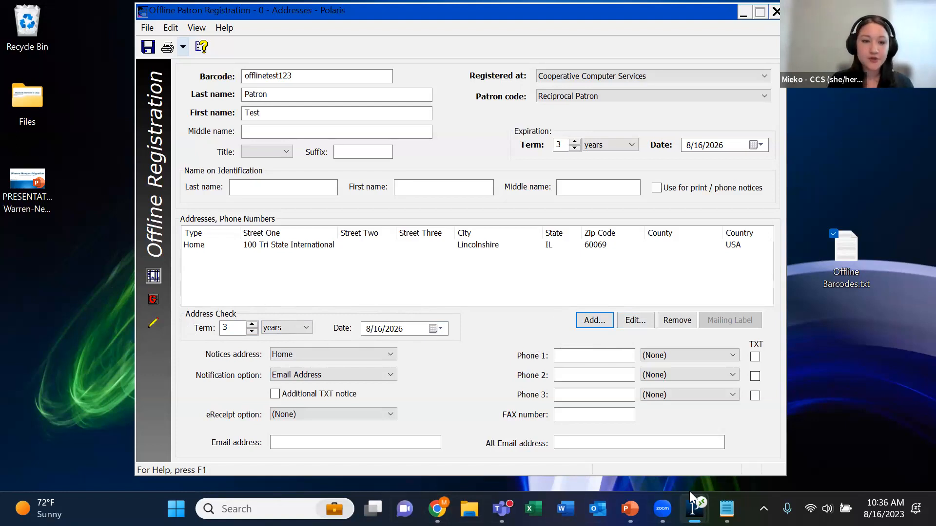
# Enter the patron's email address and first phone number in the registration form
pyautogui.press('Tab')
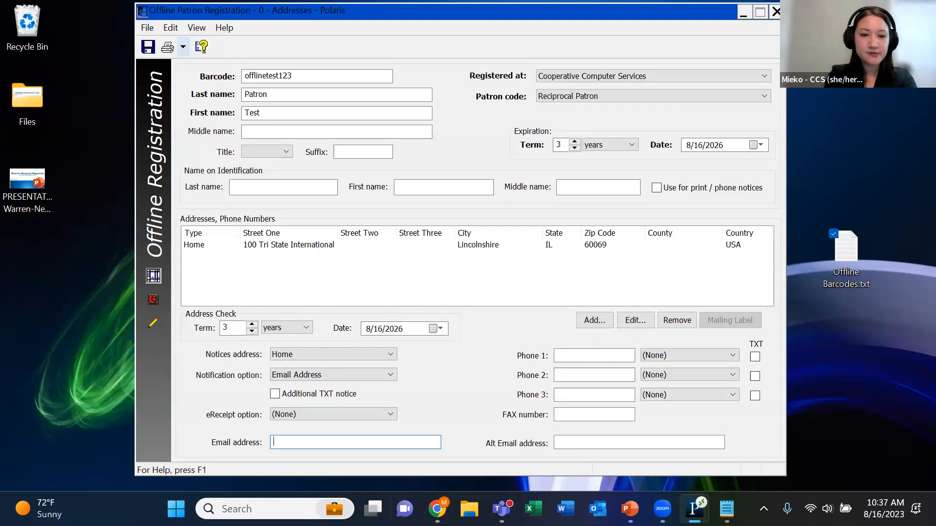
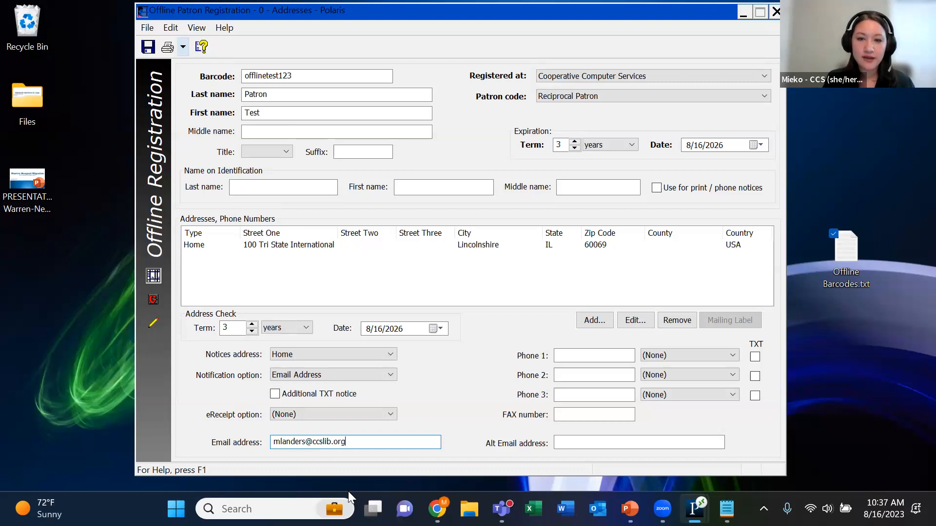
pyautogui.click(595, 356)
pyautogui.write('555')
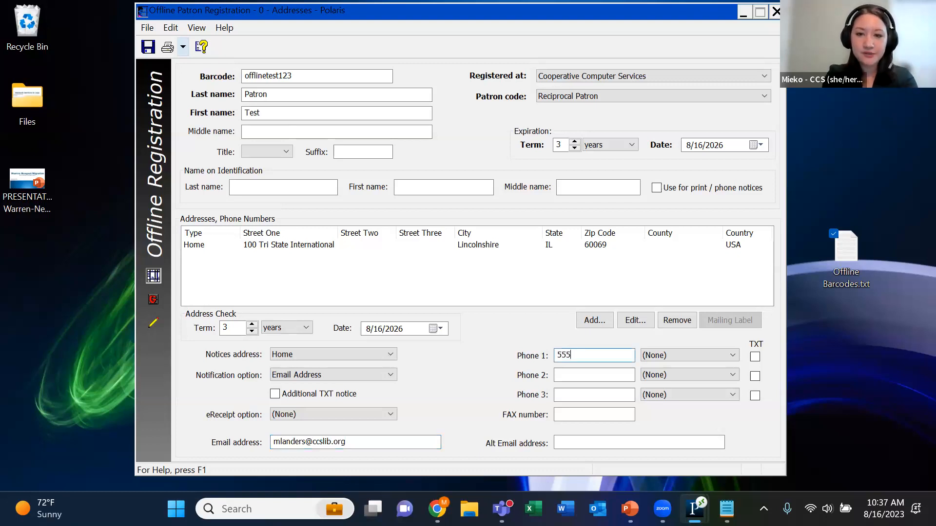
pyautogui.write('-555-5555')
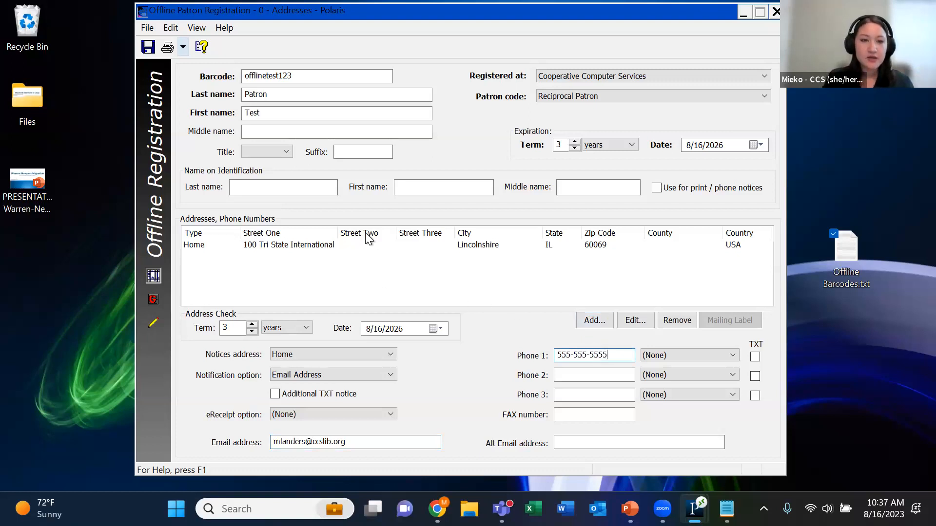
# On the General page, set the statistical class to Test User and enter the patron's birth date
pyautogui.click(152, 300)
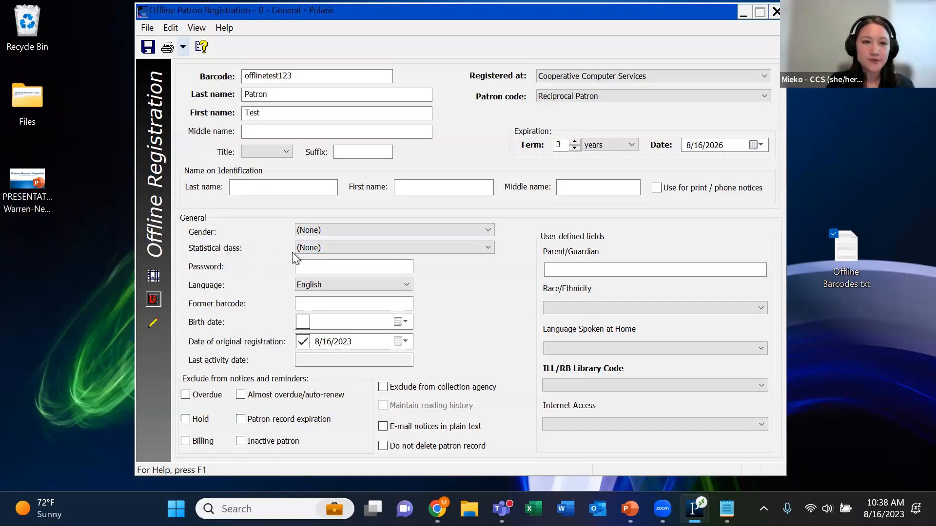
pyautogui.click(490, 251)
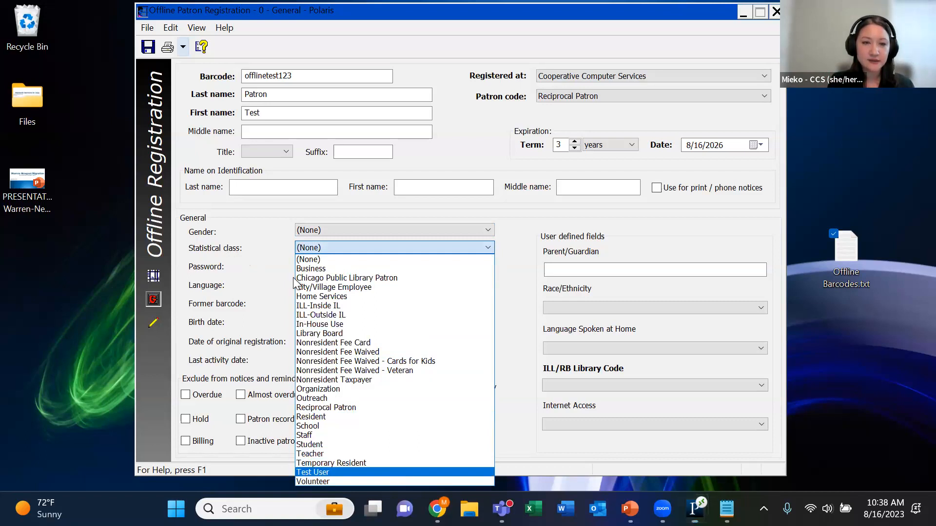
pyautogui.click(394, 472)
pyautogui.click(303, 322)
pyautogui.click(399, 323)
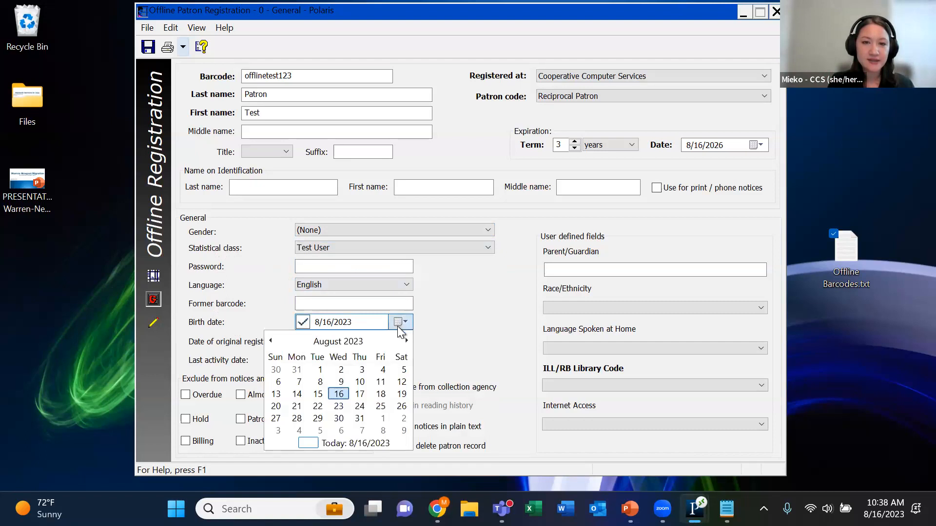
pyautogui.click(272, 340)
pyautogui.click(272, 341)
pyautogui.click(353, 369)
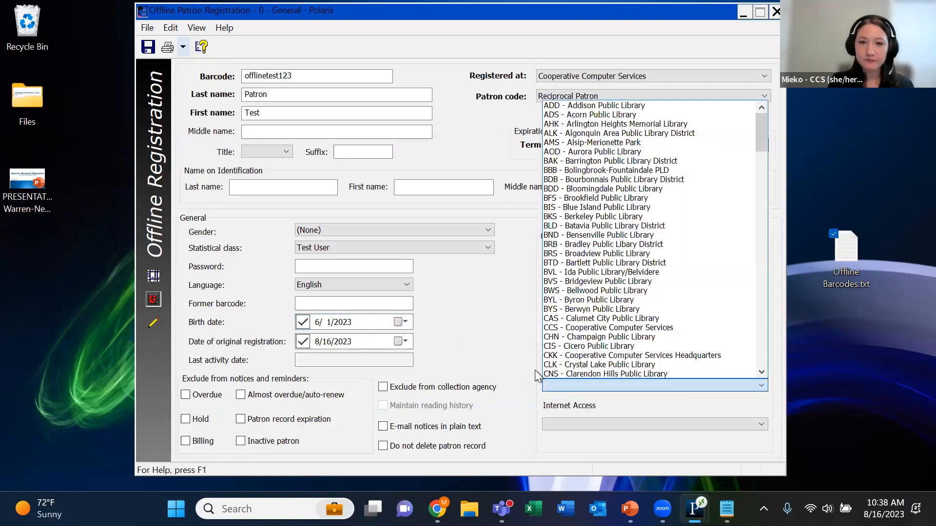
# Set the ILL/RB Library Code to ALK - Algonquin Area Public Library District and save the patron record
pyautogui.click(633, 134)
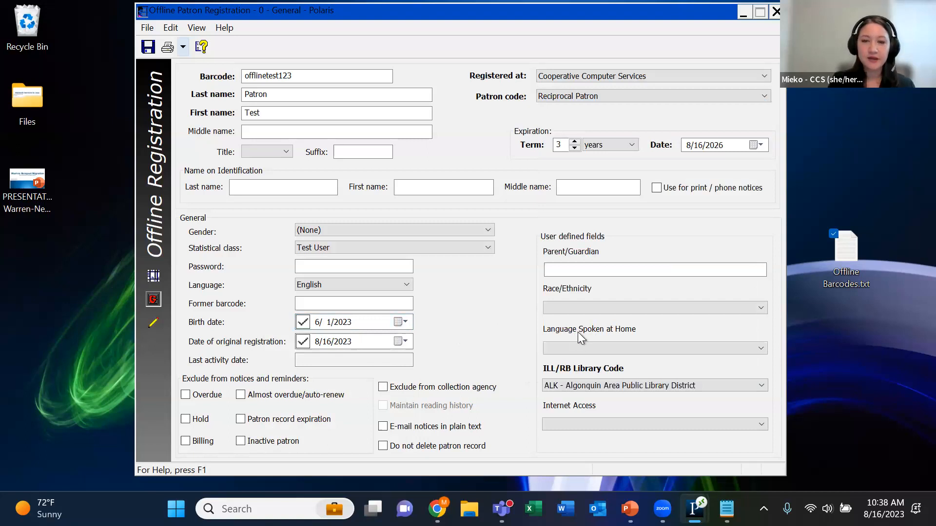
pyautogui.click(669, 271)
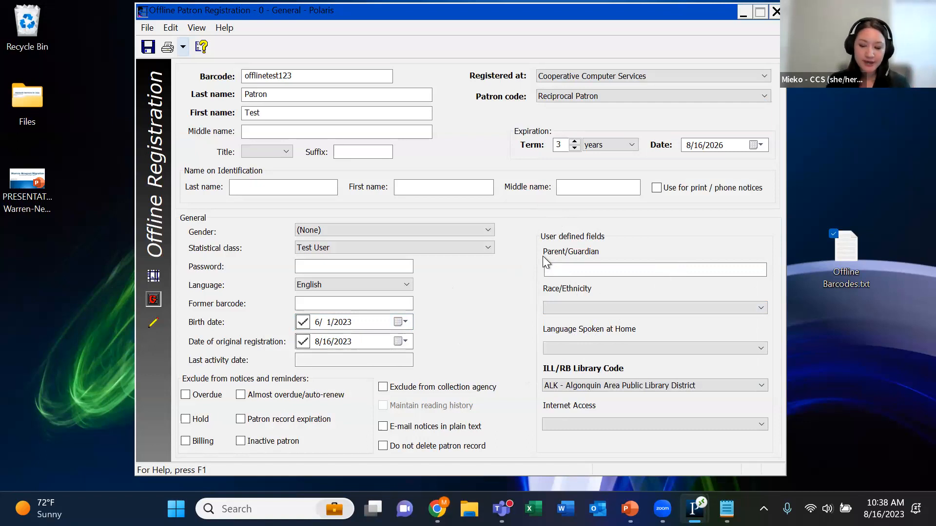
pyautogui.click(147, 51)
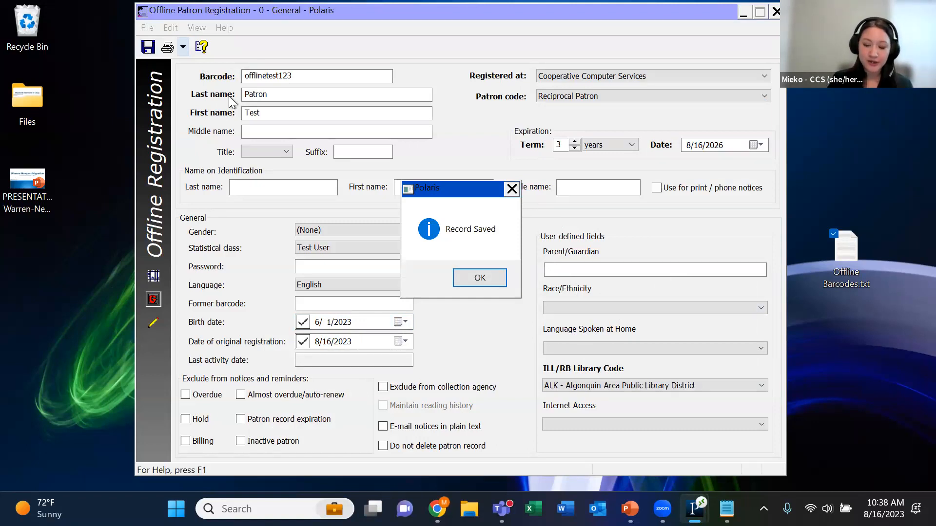
pyautogui.click(487, 279)
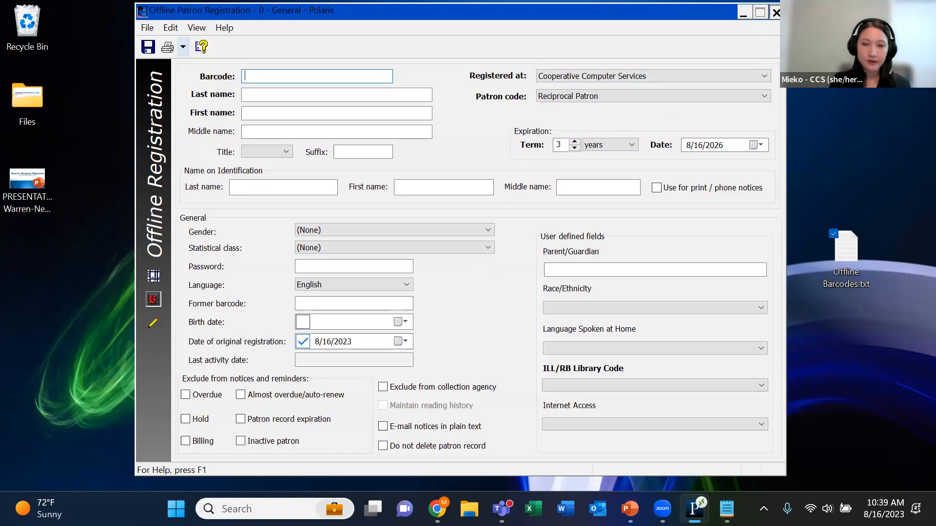
# Close the Offline Patron Registration form and log off from the off-line session
pyautogui.click(776, 12)
pyautogui.moveTo(539, 173); pyautogui.dragTo(605, 145)
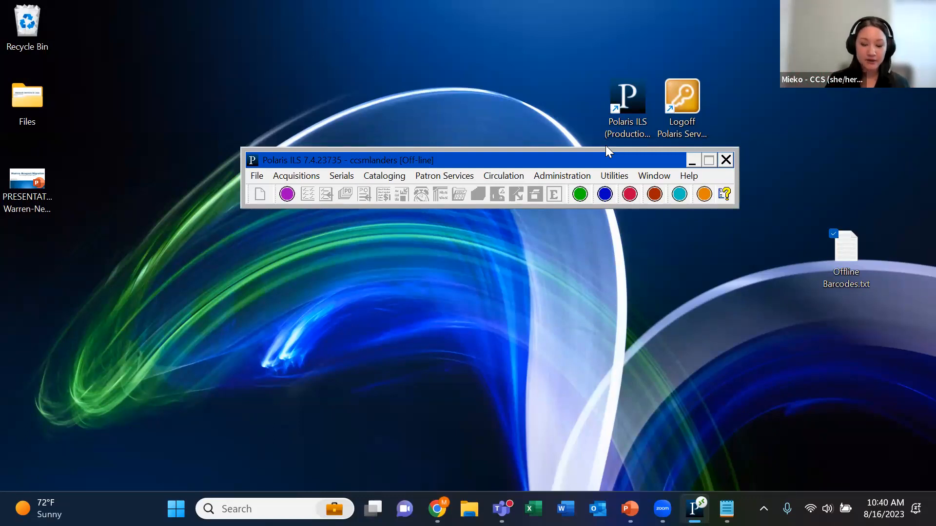
pyautogui.click(262, 177)
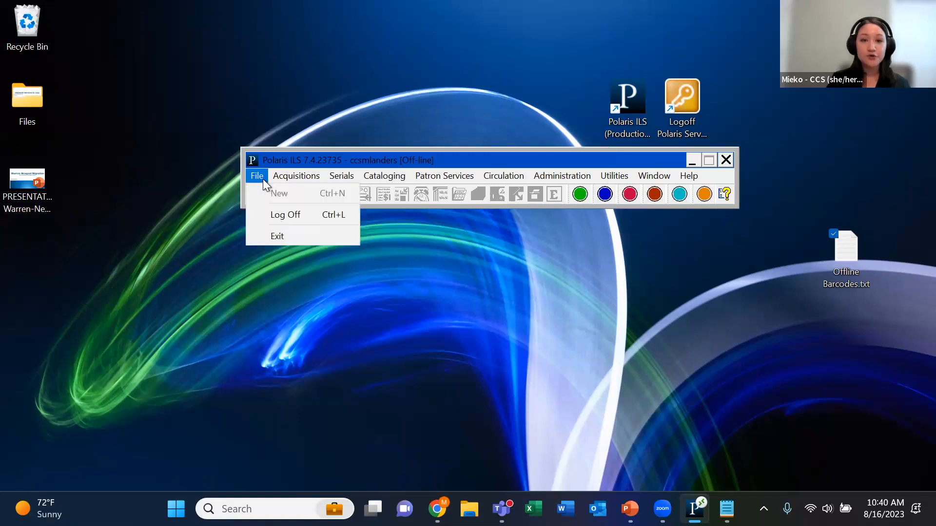
pyautogui.click(257, 213)
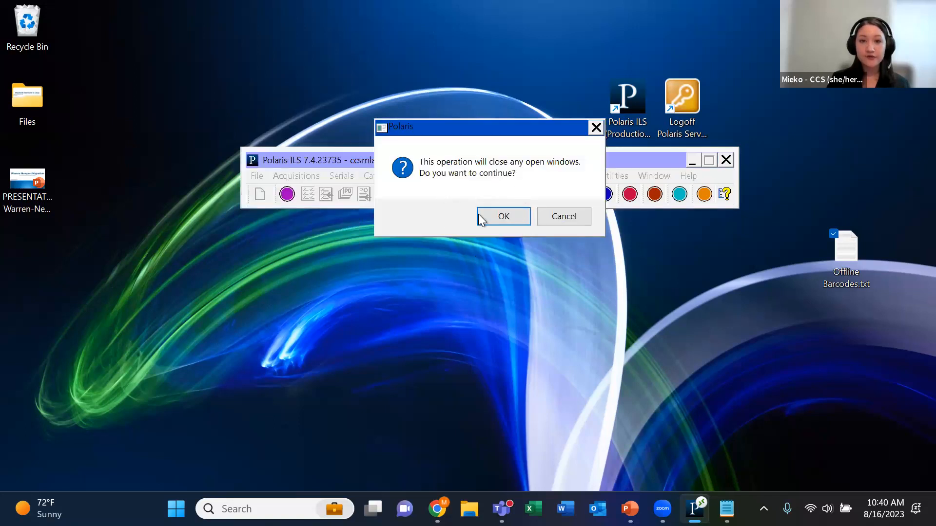
pyautogui.click(515, 220)
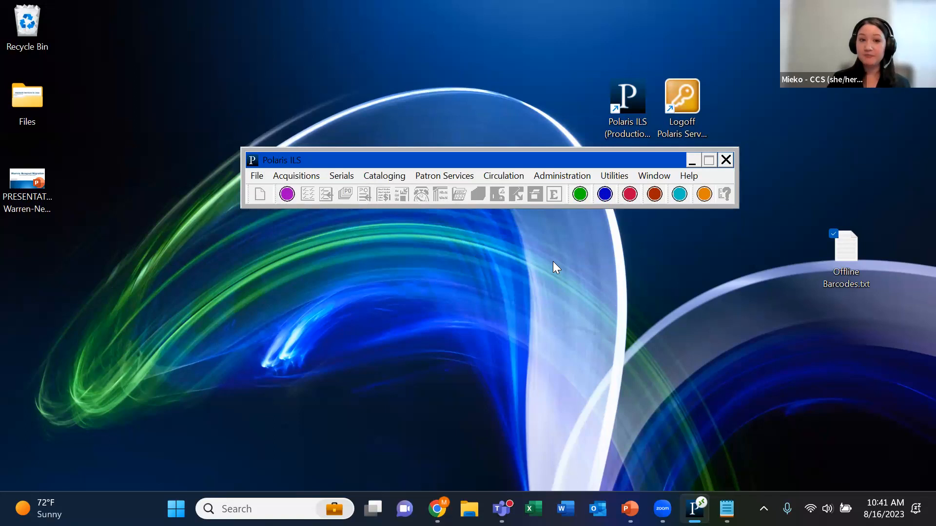
# Log back on to work off-line with the staff member's user name
pyautogui.click(261, 181)
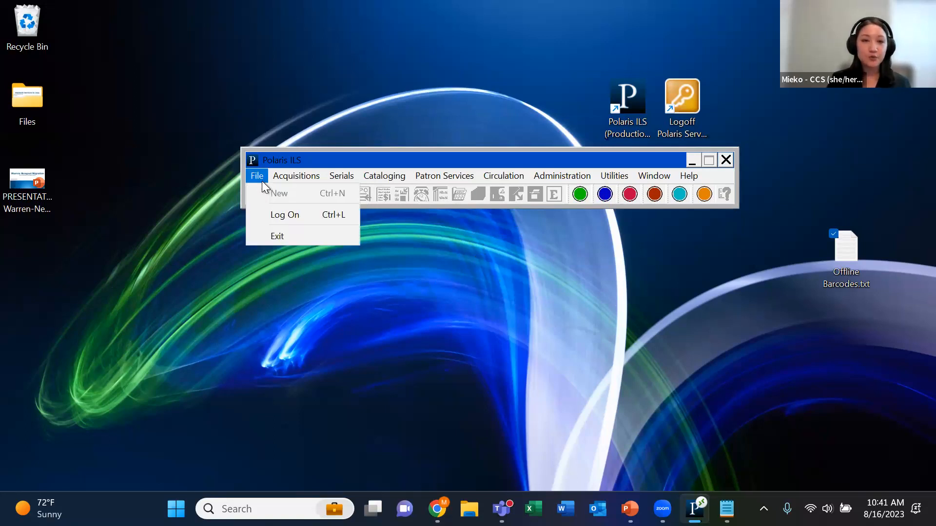
pyautogui.click(297, 177)
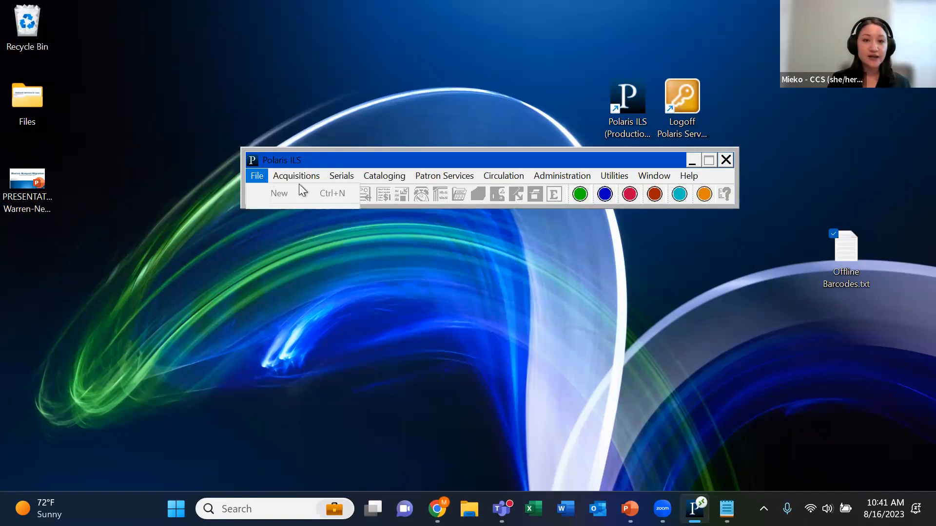
pyautogui.moveTo(264, 178)
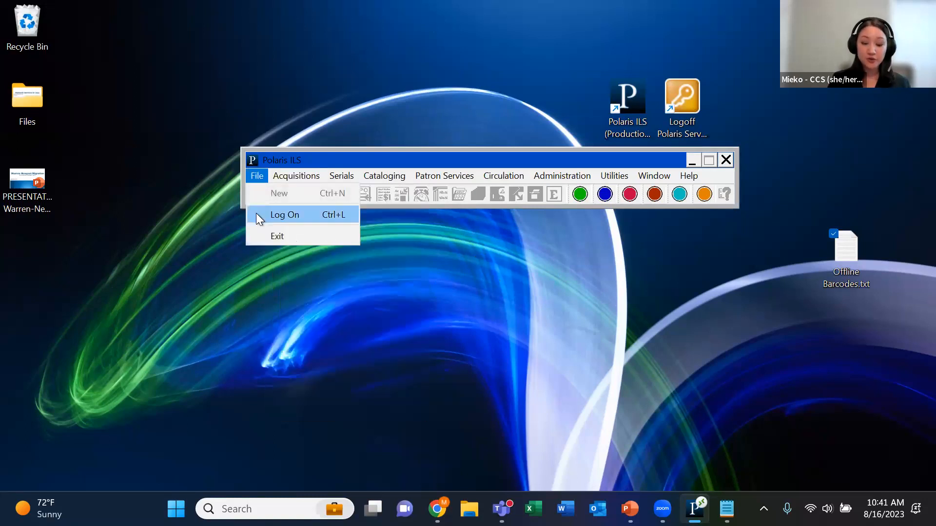
pyautogui.click(256, 214)
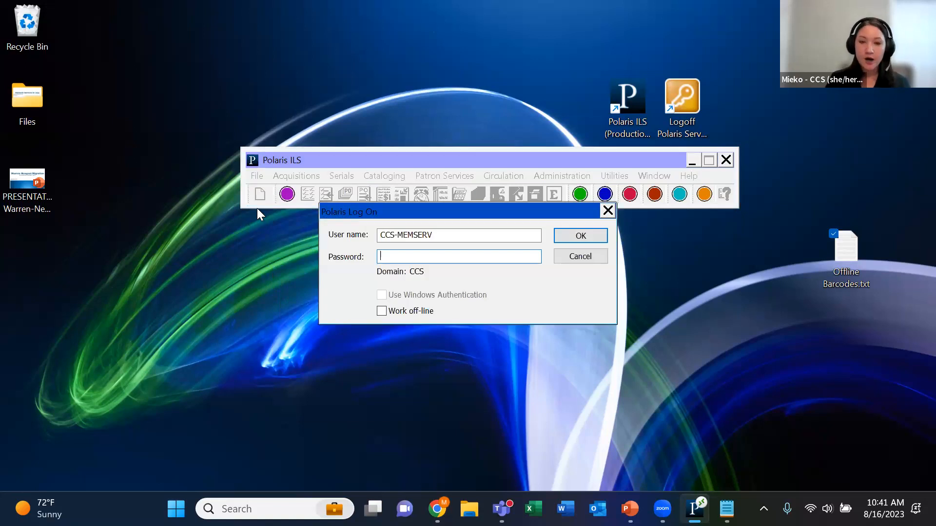
pyautogui.click(381, 315)
pyautogui.moveTo(458, 237); pyautogui.dragTo(379, 223)
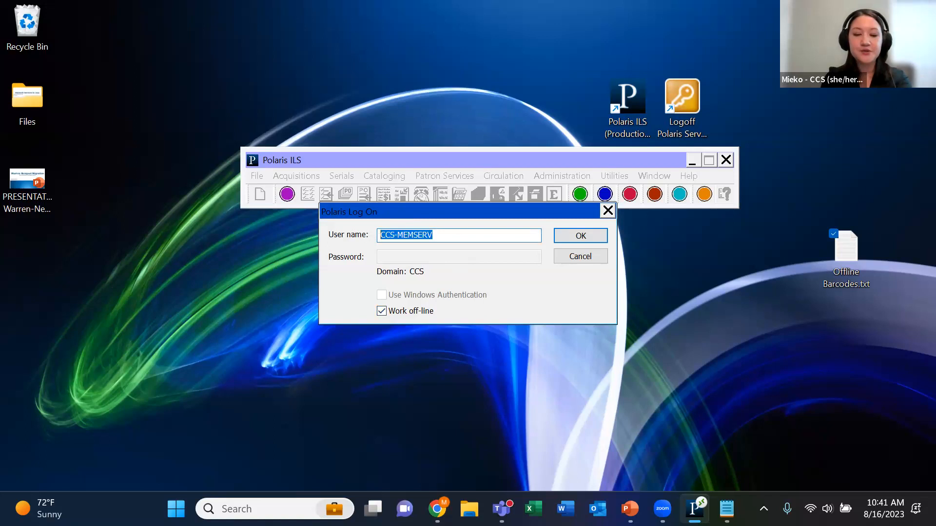
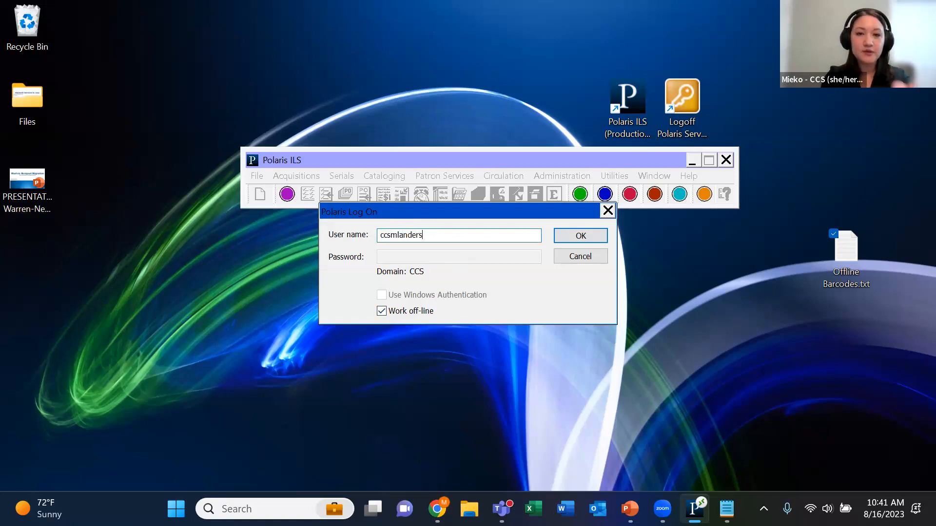
pyautogui.click(557, 239)
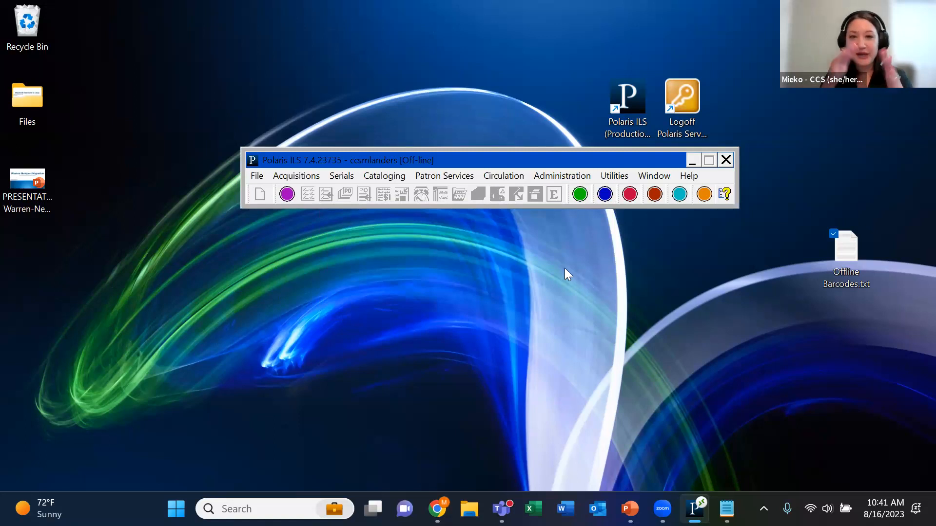
# Open the Offline Check Out form, view its receipt and slip options, and close both without changes
pyautogui.click(505, 175)
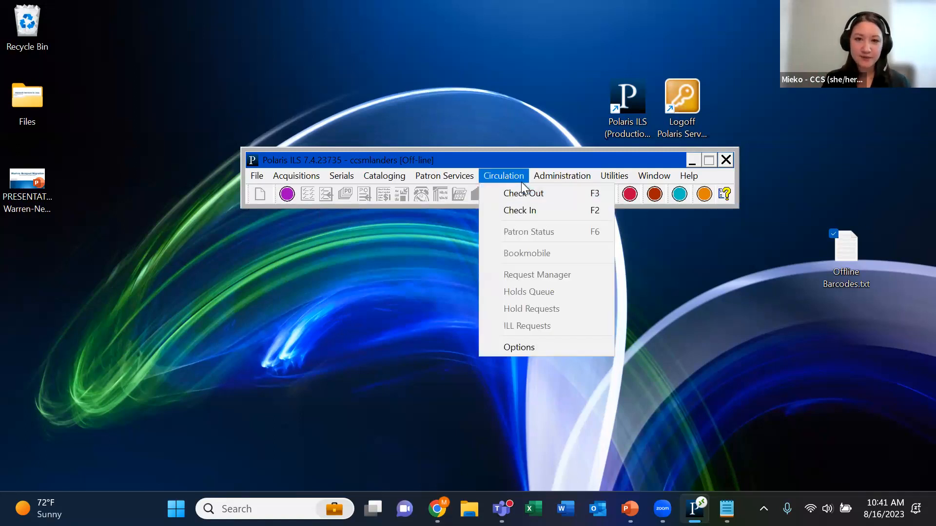
pyautogui.click(555, 193)
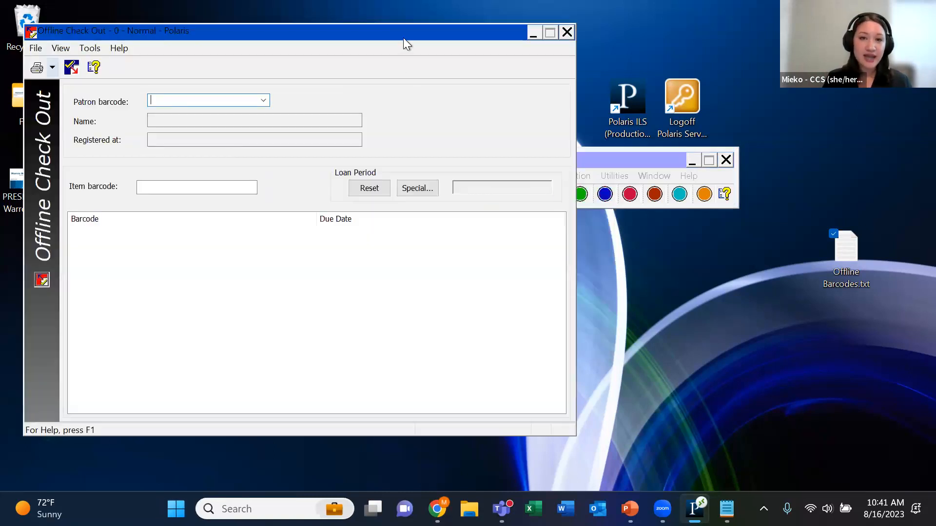
pyautogui.moveTo(400, 41); pyautogui.dragTo(559, 45)
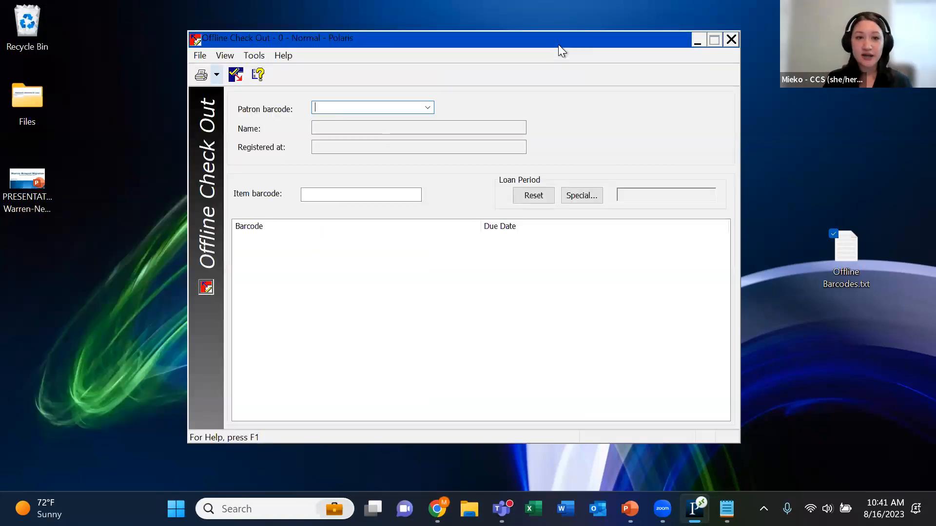
pyautogui.click(262, 58)
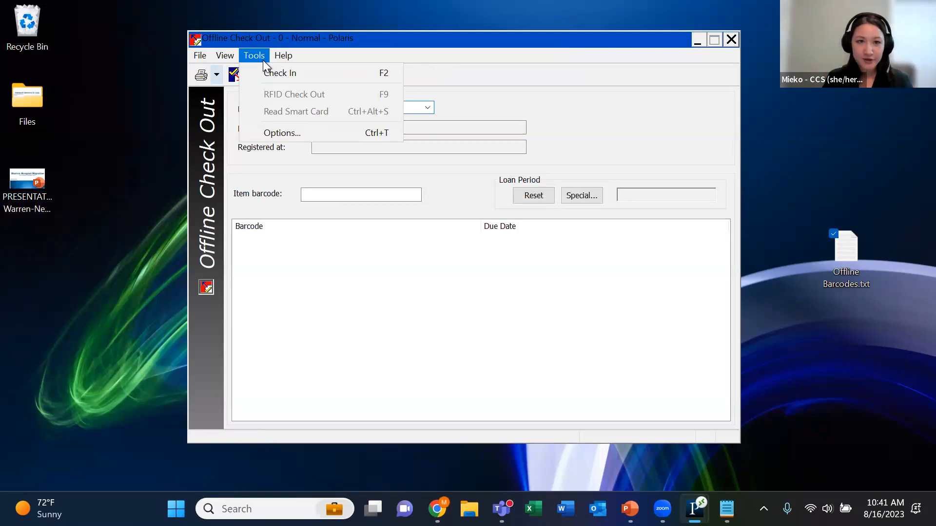
pyautogui.click(272, 135)
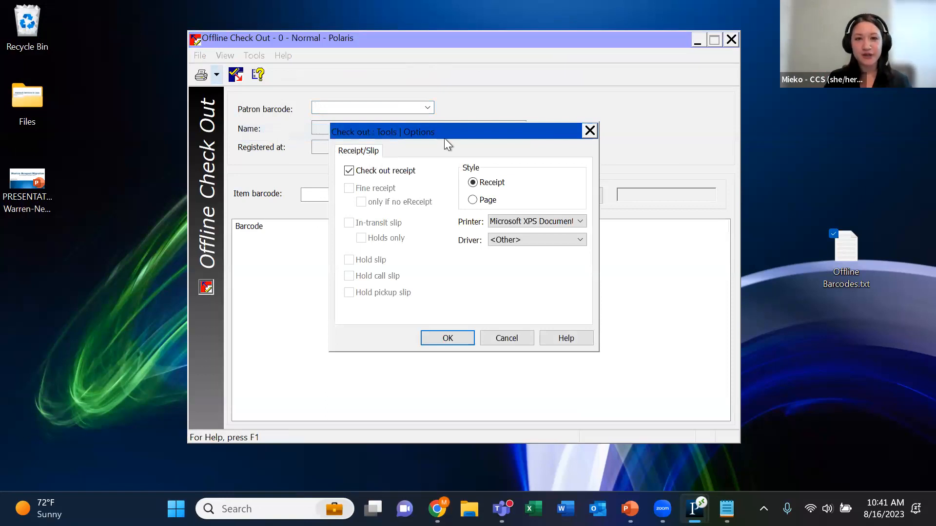
pyautogui.click(590, 131)
pyautogui.click(731, 39)
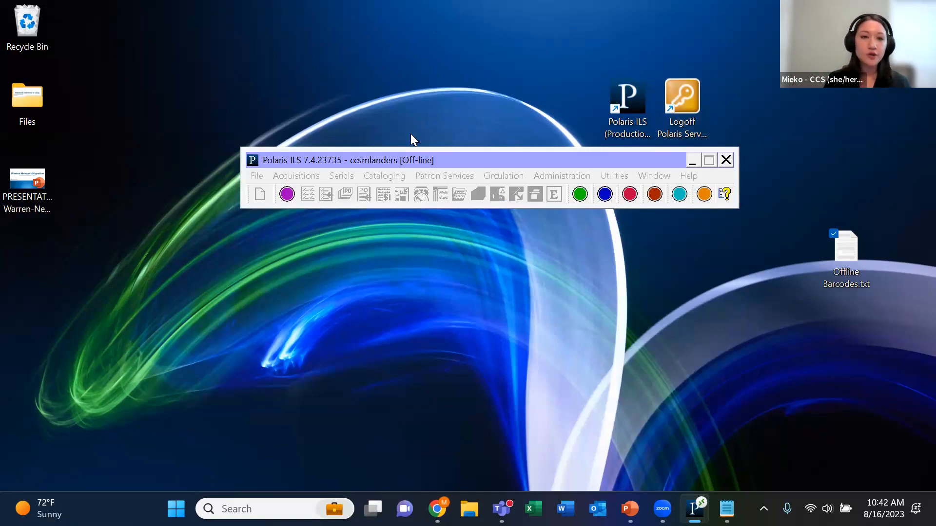
# Exit Polaris and run Logoff Polaris Server, connecting to the RemoteApp program to sign out of the server
pyautogui.click(265, 180)
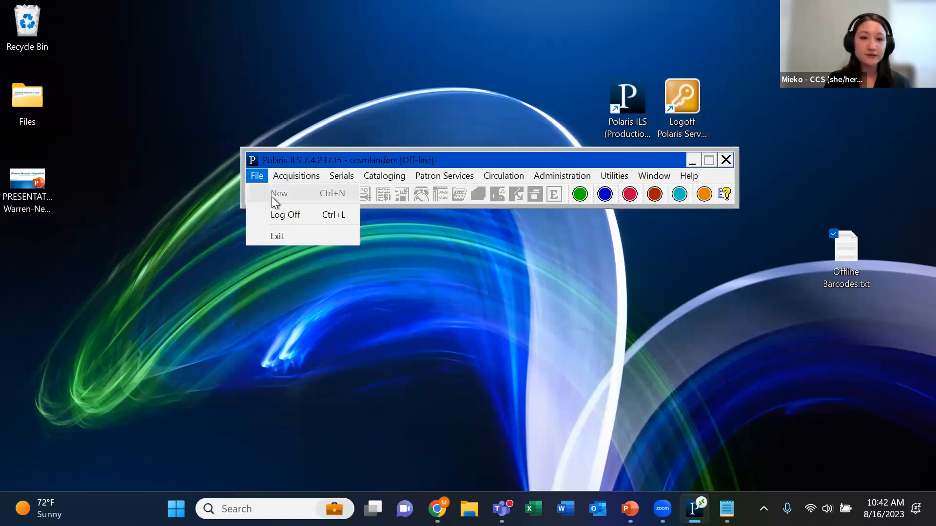
pyautogui.click(290, 241)
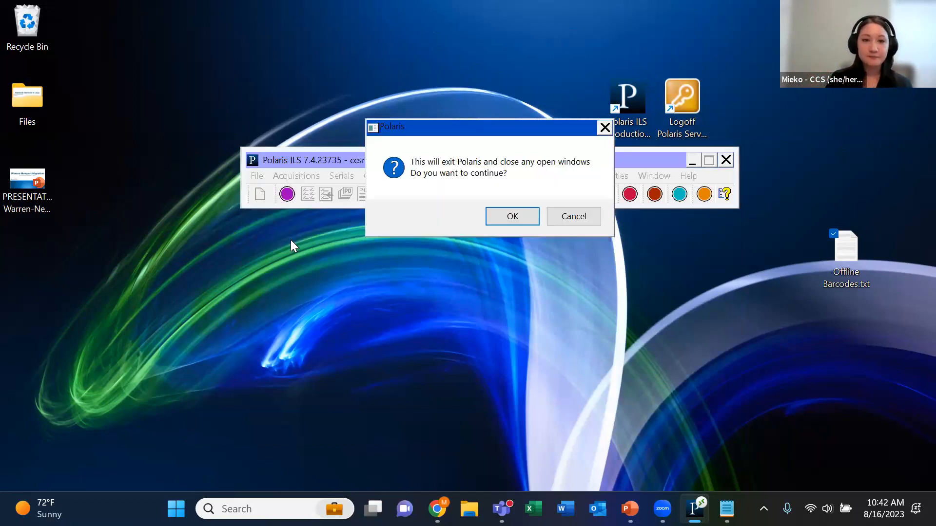
pyautogui.click(496, 210)
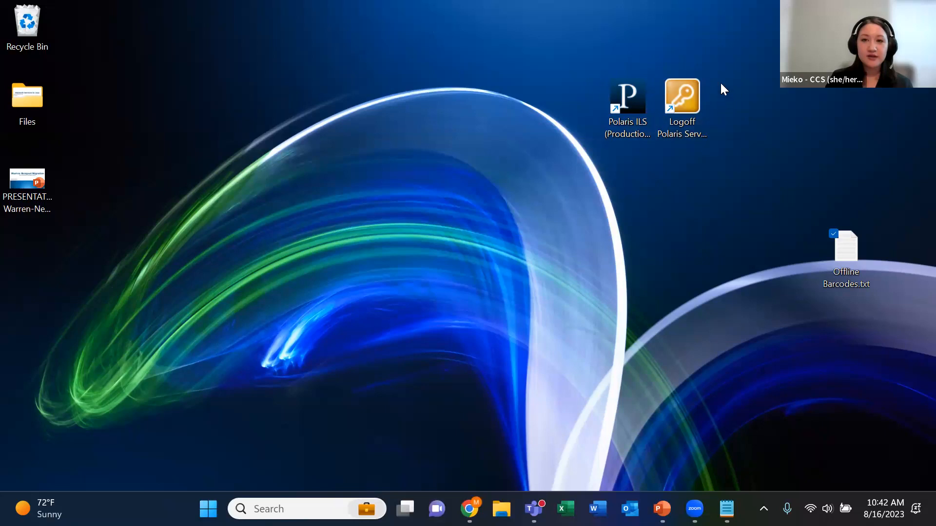
pyautogui.doubleClick(685, 105)
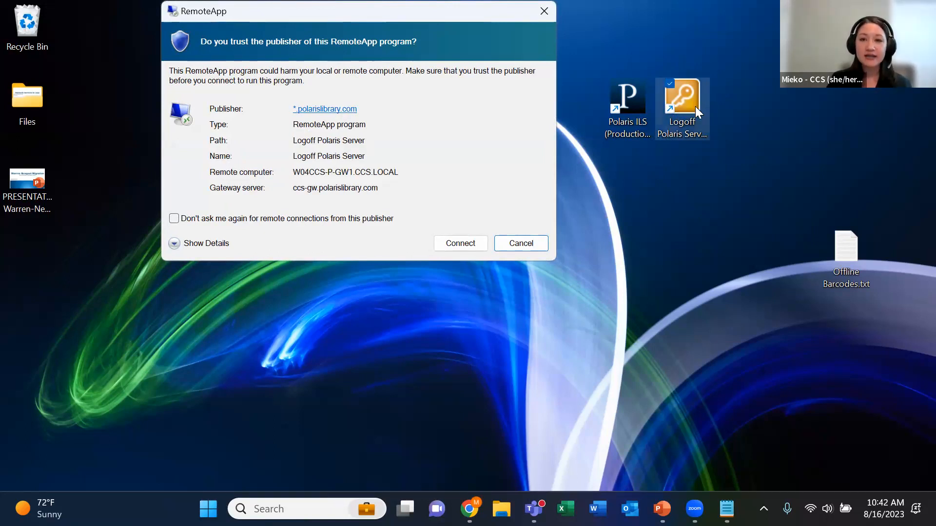
pyautogui.click(473, 244)
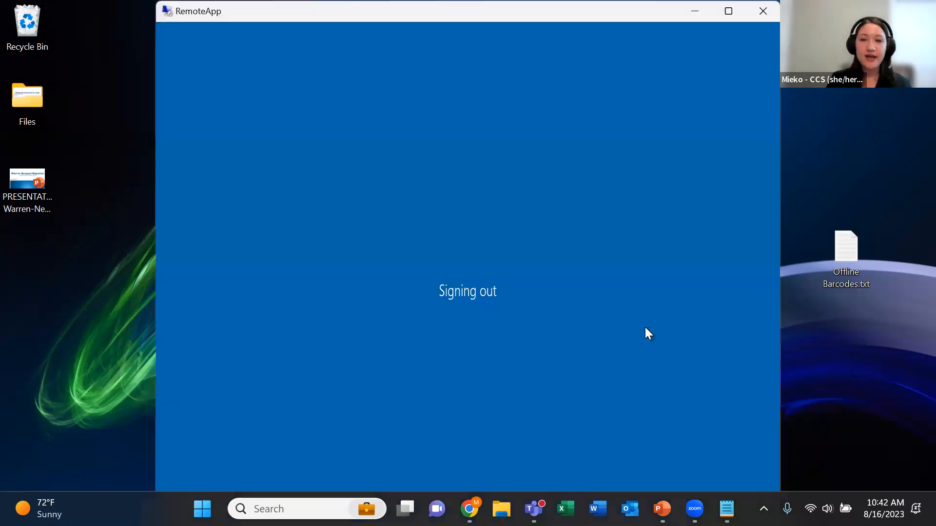